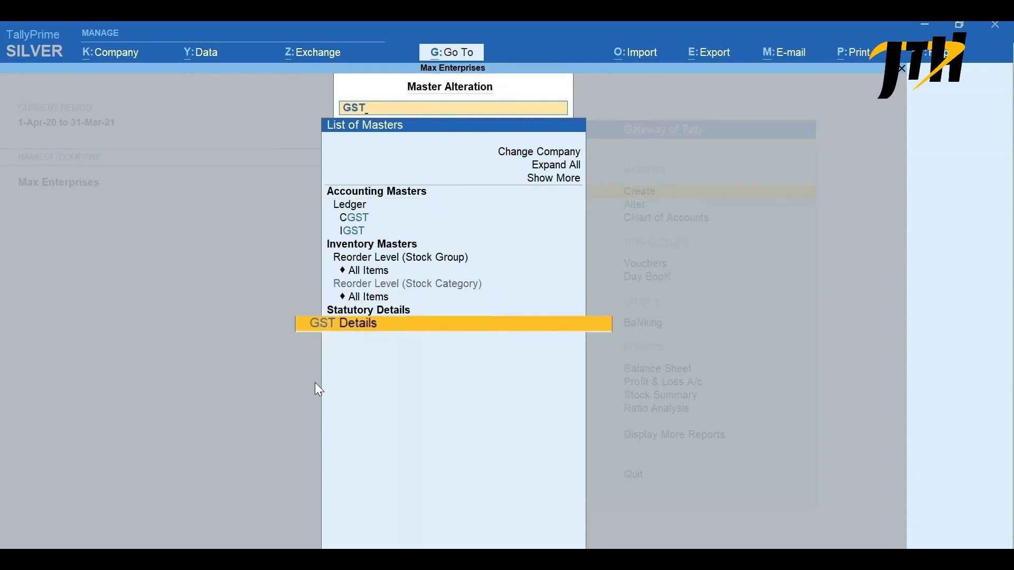
- Open the company's GST details, accept Karnataka, Regular registration and the 1-Apr-20 applicability date, and enter the company's GSTIN/UIN
key("Return")
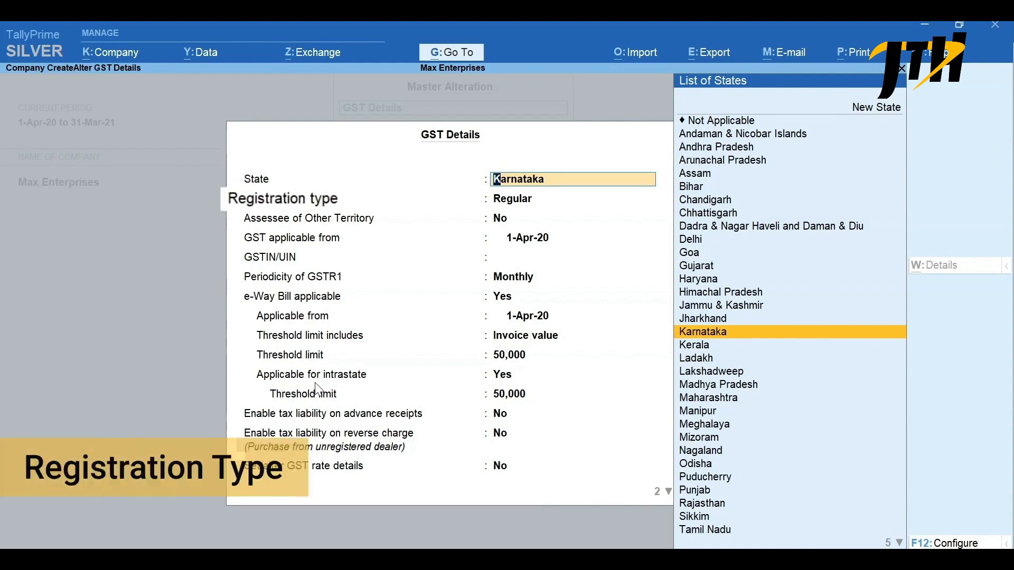
key("Return")
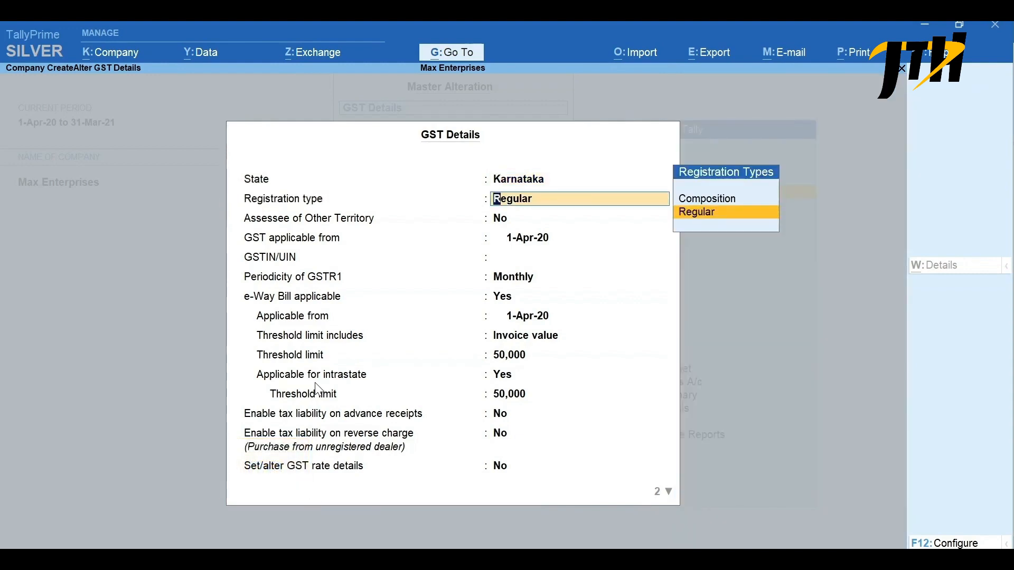
key("Return")
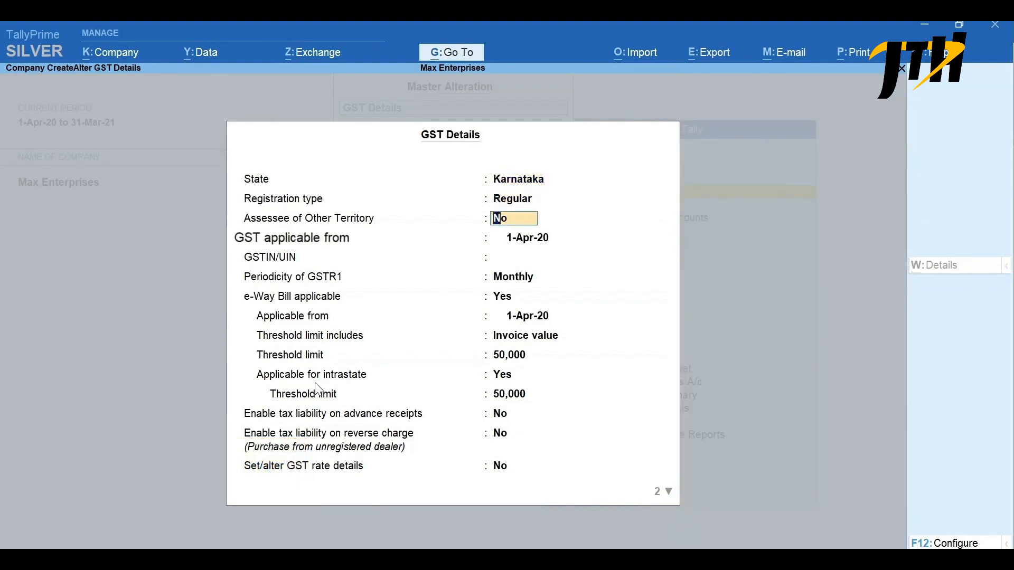
key("Return")
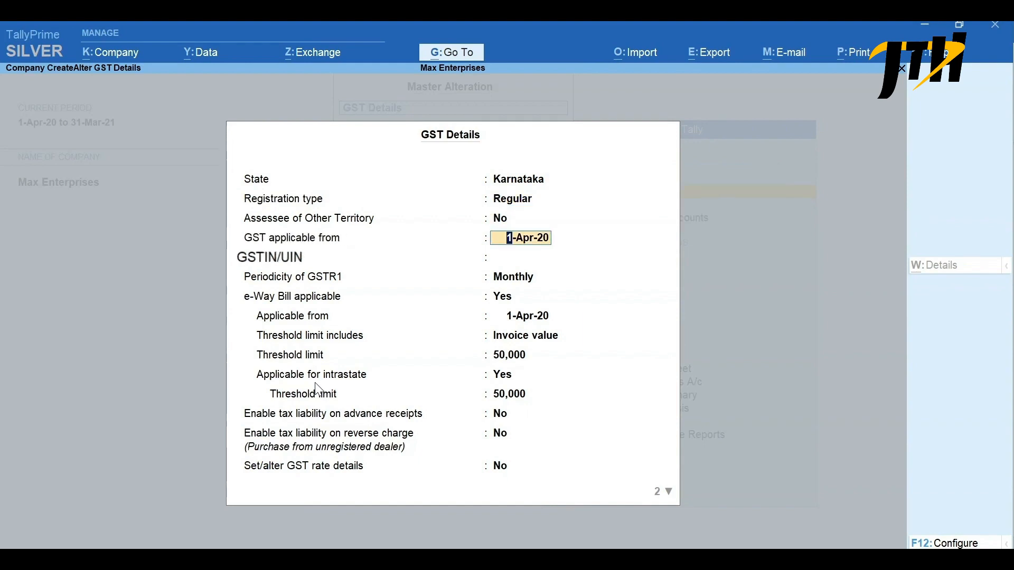
key("Return")
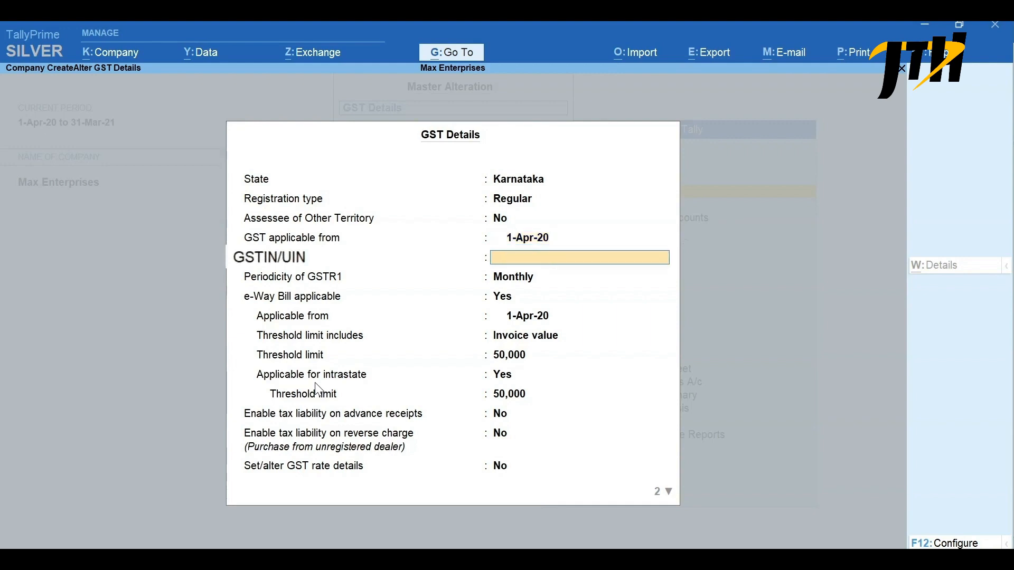
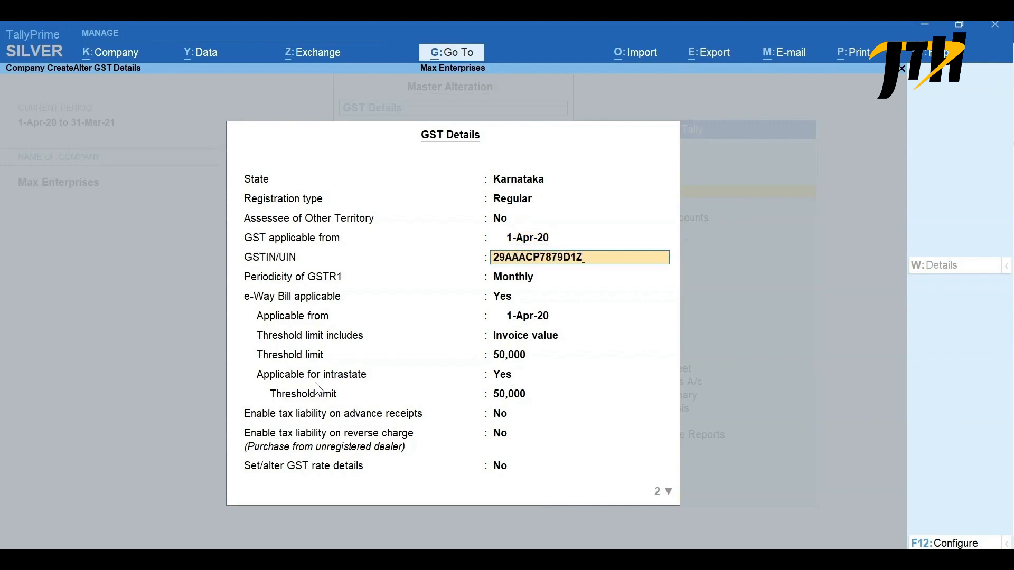
key("Return")
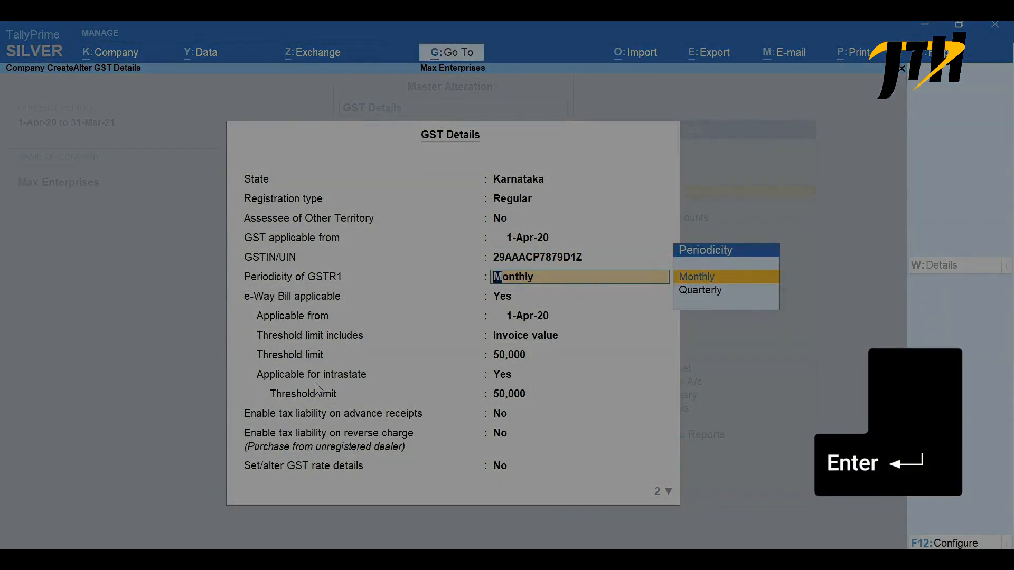
- Accept Monthly GSTR1 periodicity and the e-Way Bill settings, and set Set/alter GST rate details to Yes
key("Return")
key("Return")
key("Return")
key("Return")
key("Return")
key("Return")
key("Return")
key("Return")
key("Return")
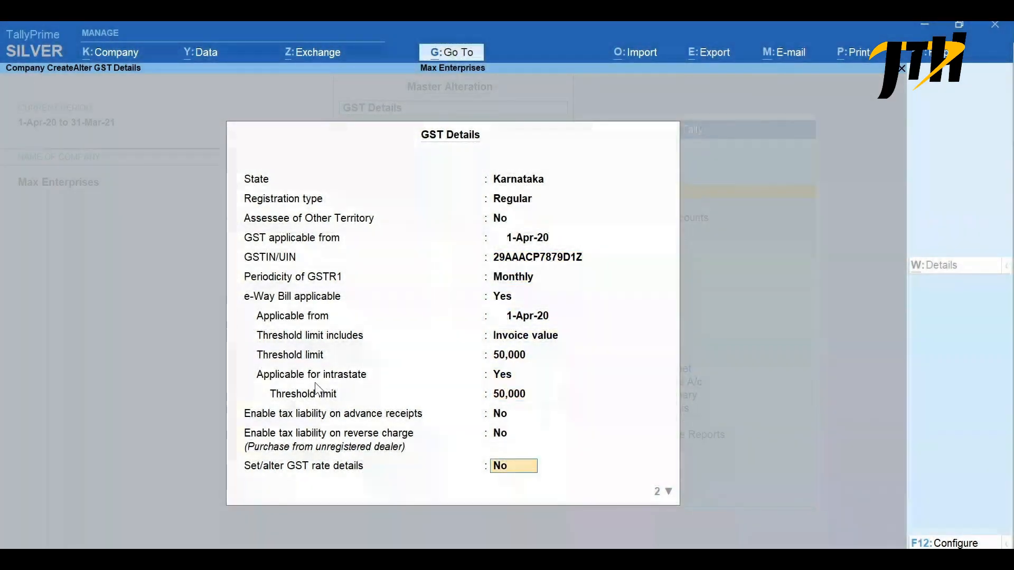
key("y")
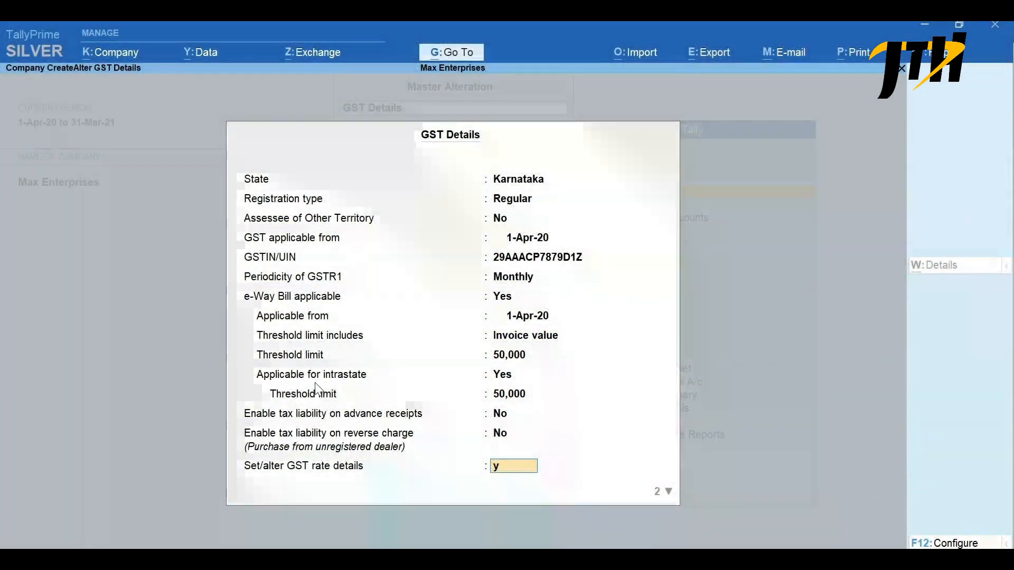
key("Return")
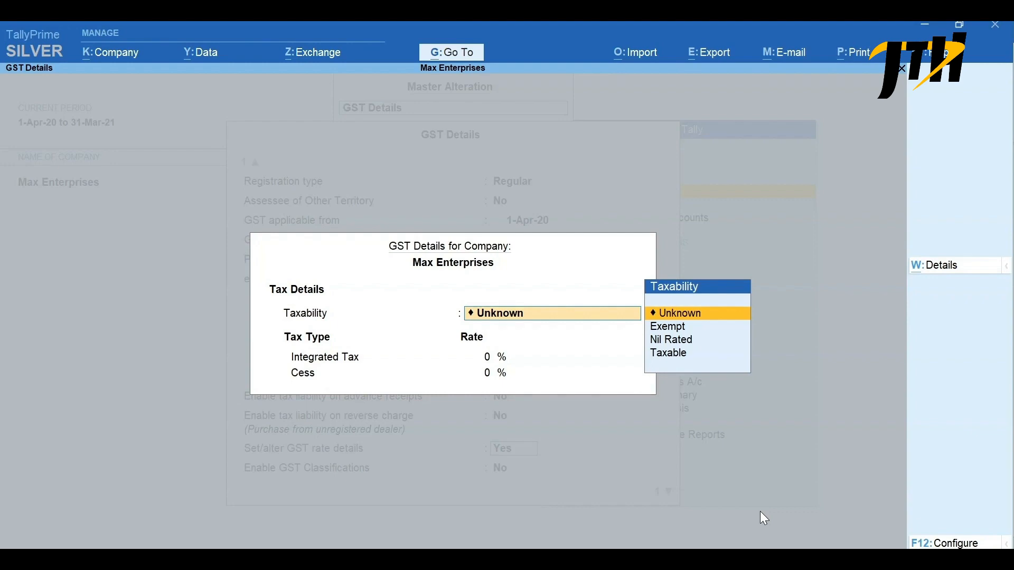
- Configure the company's GST rate details to allow HSN/SAC details and show all GST tax types
key("F12")
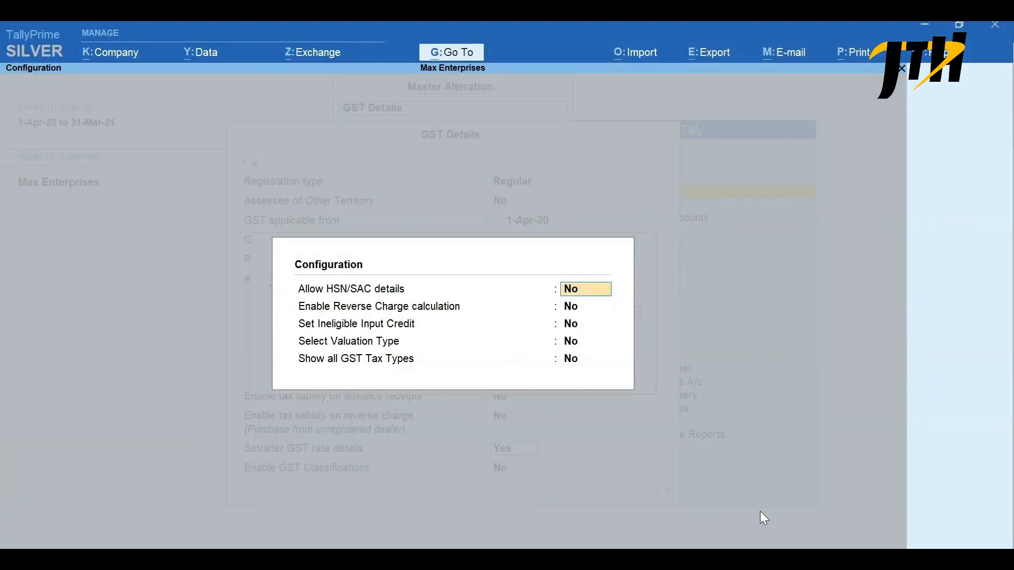
type("y")
key("Return")
key("Return")
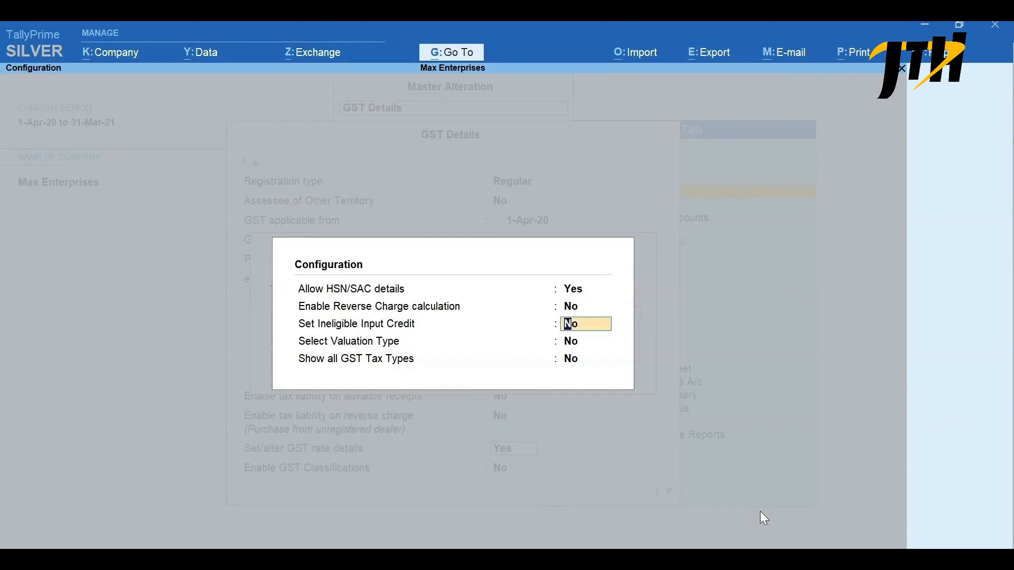
key("Return")
key("Return")
type("y")
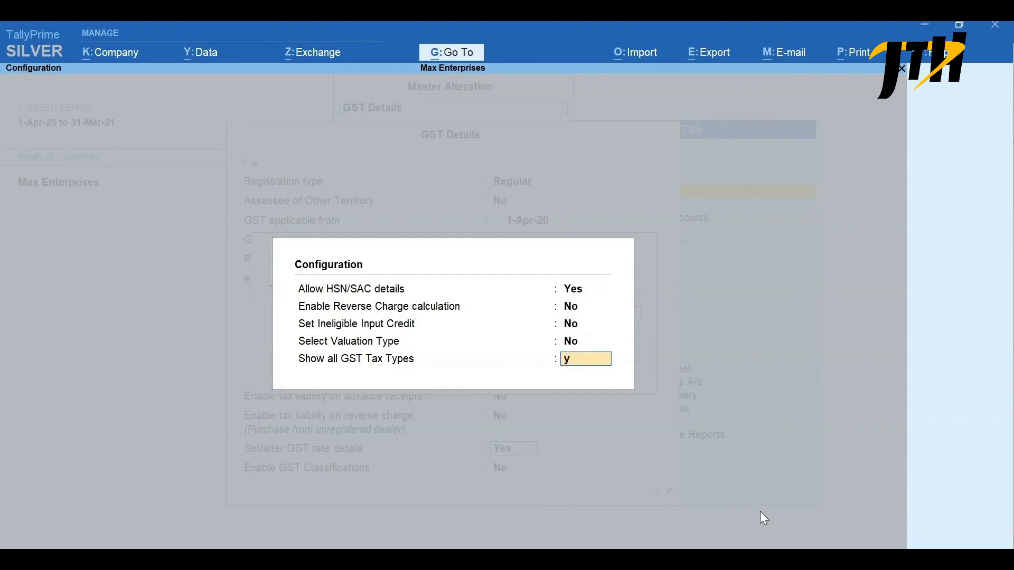
key("Return")
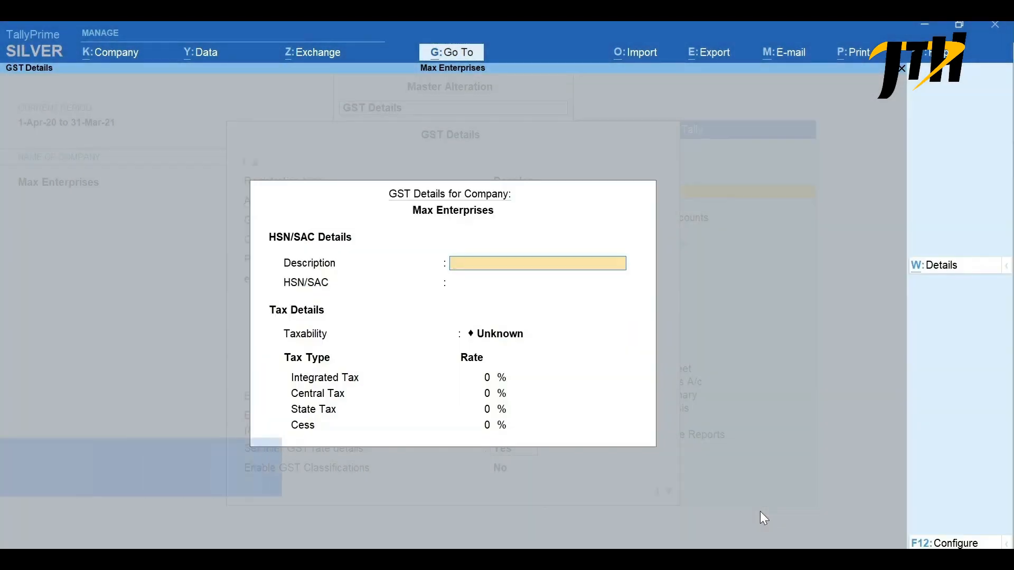
- Fill in the company's HSN/SAC details with the description Computers and the code 8471
type("Computers")
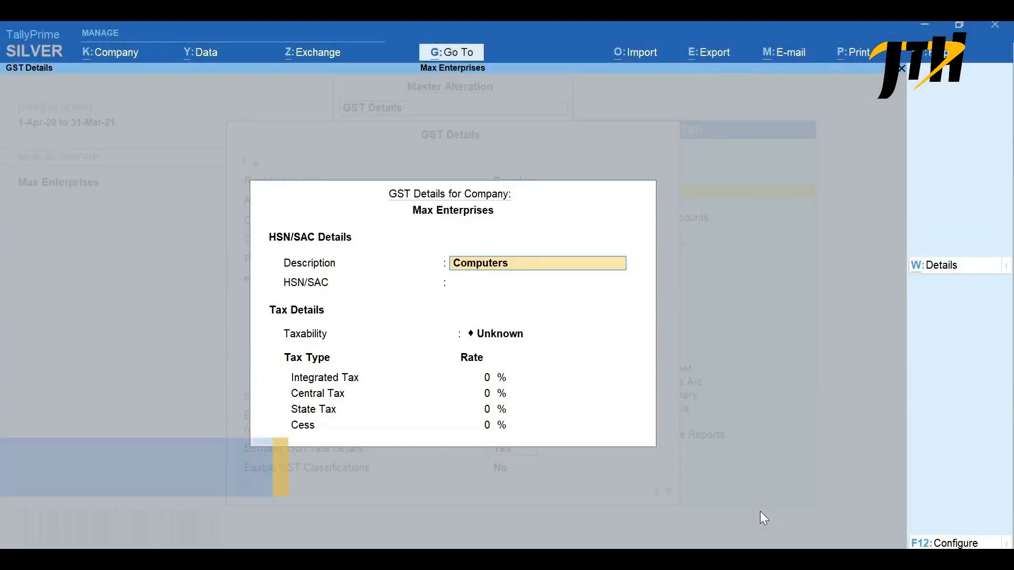
key("Return")
type("8")
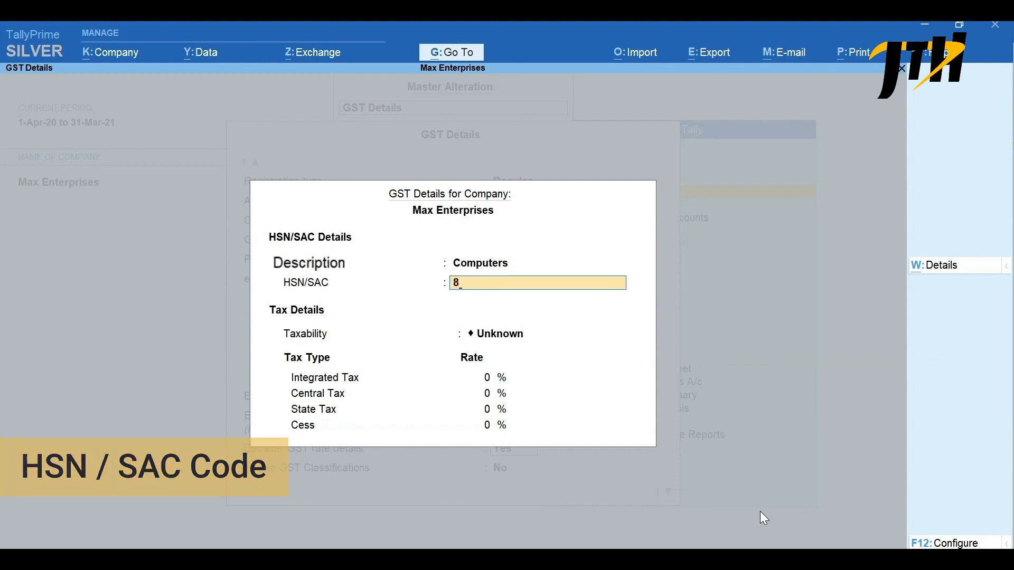
type("471")
key("Return")
- Set taxability to Taxable with an 18% integrated tax rate, save the company's GST details and return to the Gateway of Tally
key("Down")
key("Down")
key("Down")
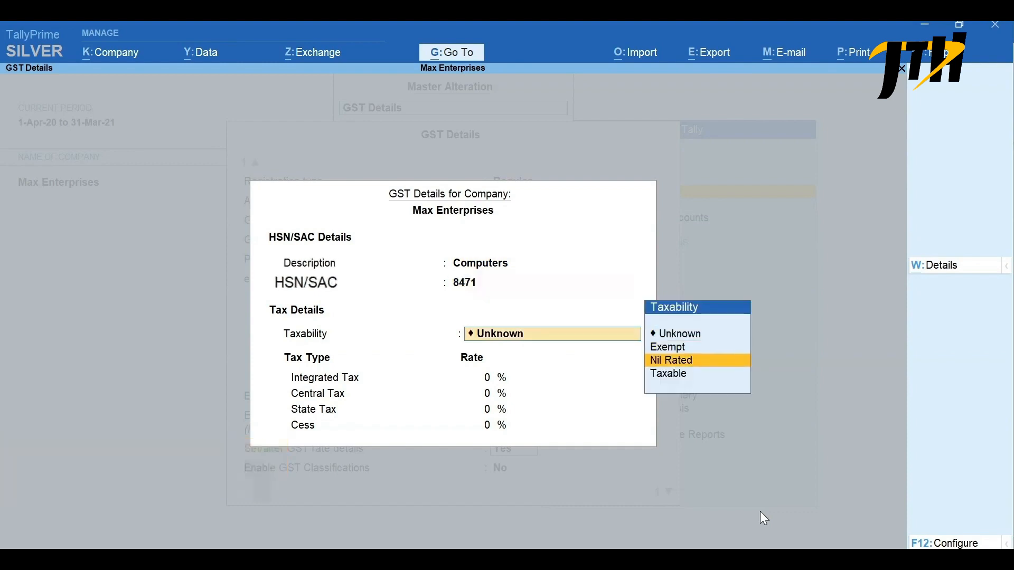
key("Return")
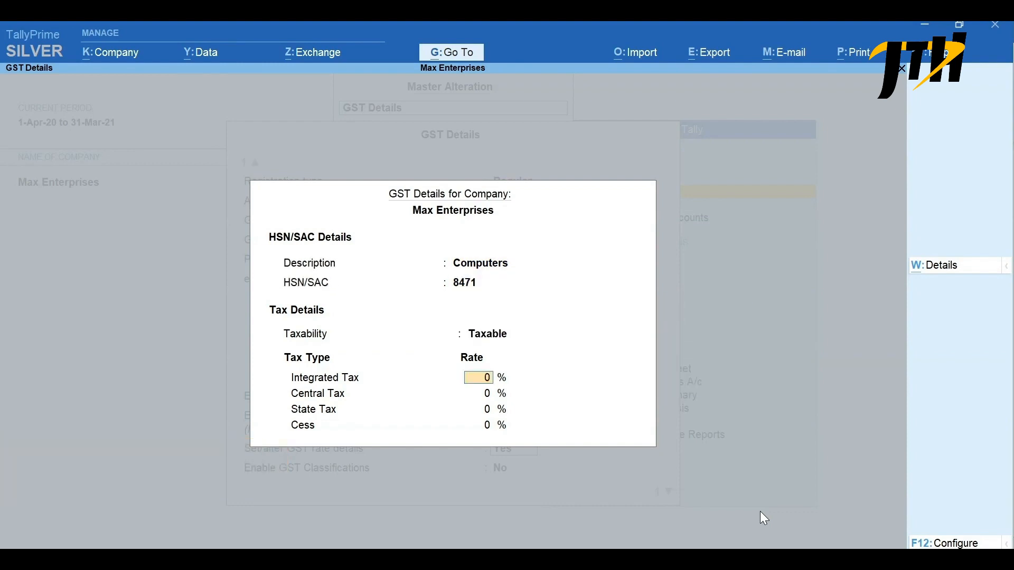
type("18")
key("Return")
key("Return")
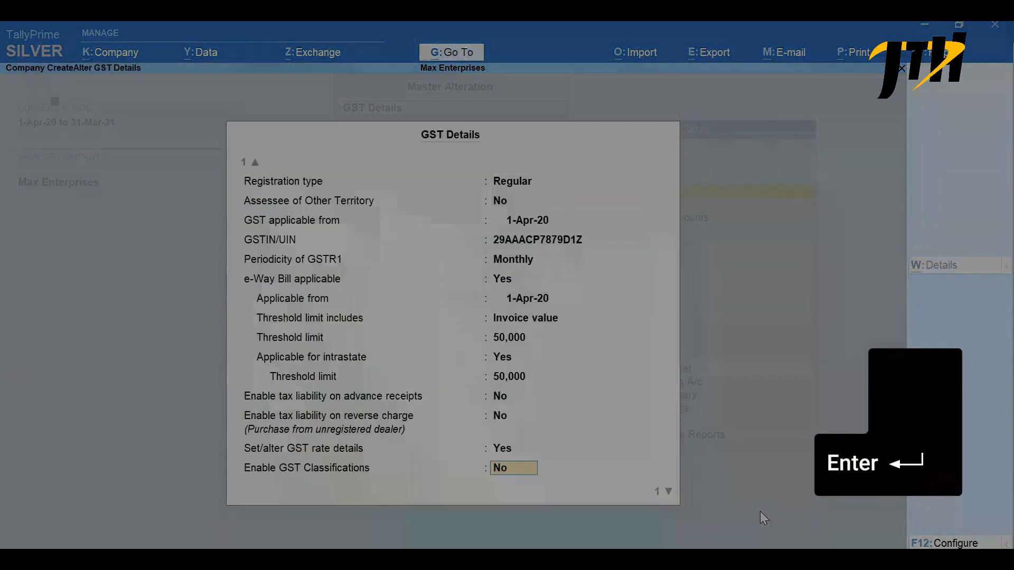
key("ctrl+a")
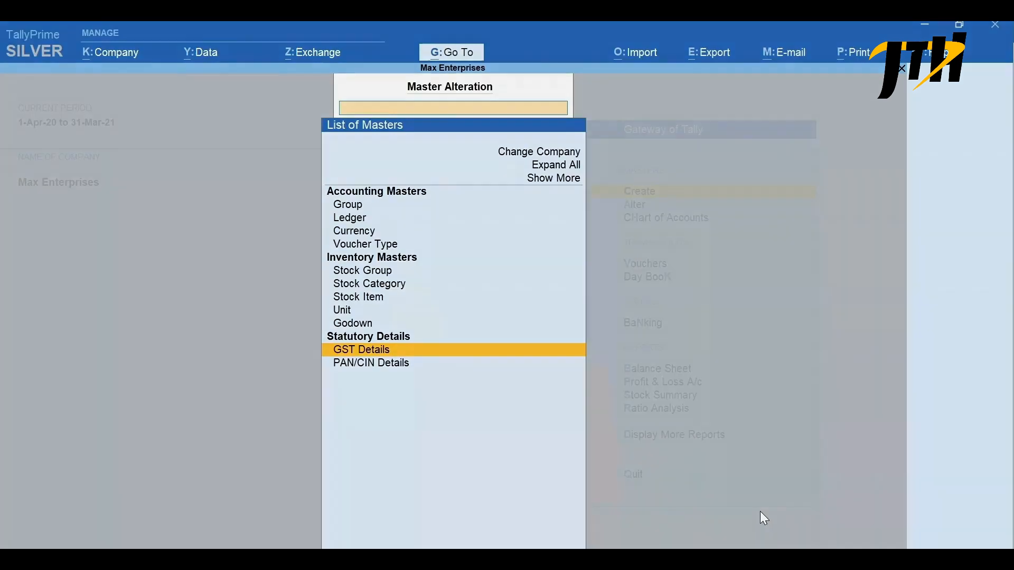
key("Escape")
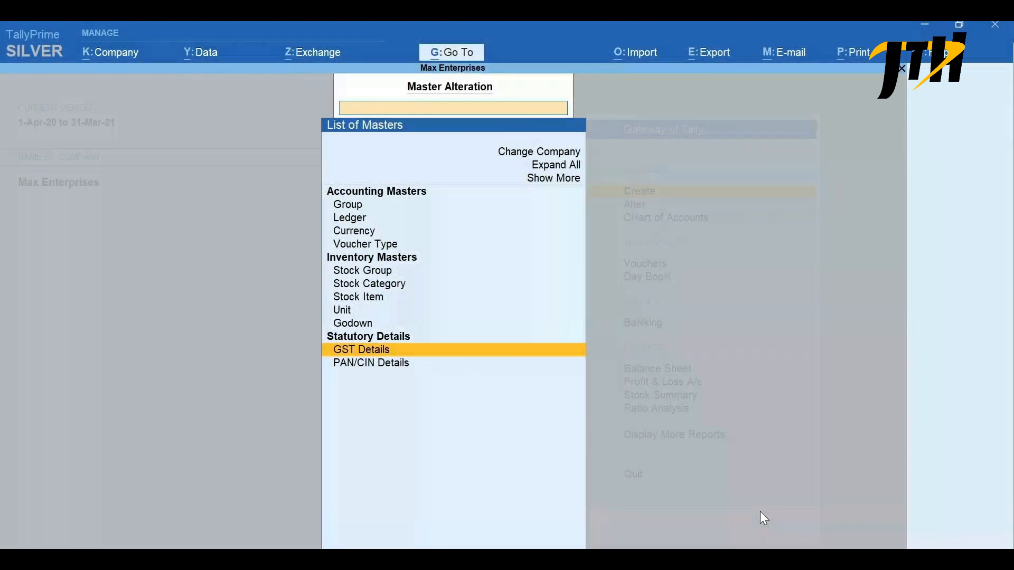
key("Escape")
- Look up GST in the list of masters for alteration and return to the Gateway of Tally
key("a")
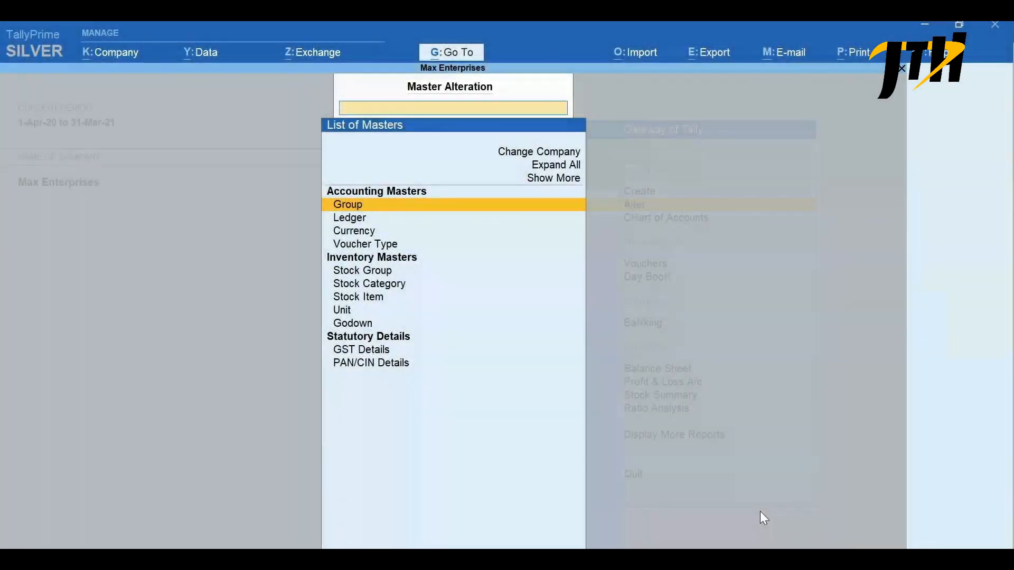
type("GST")
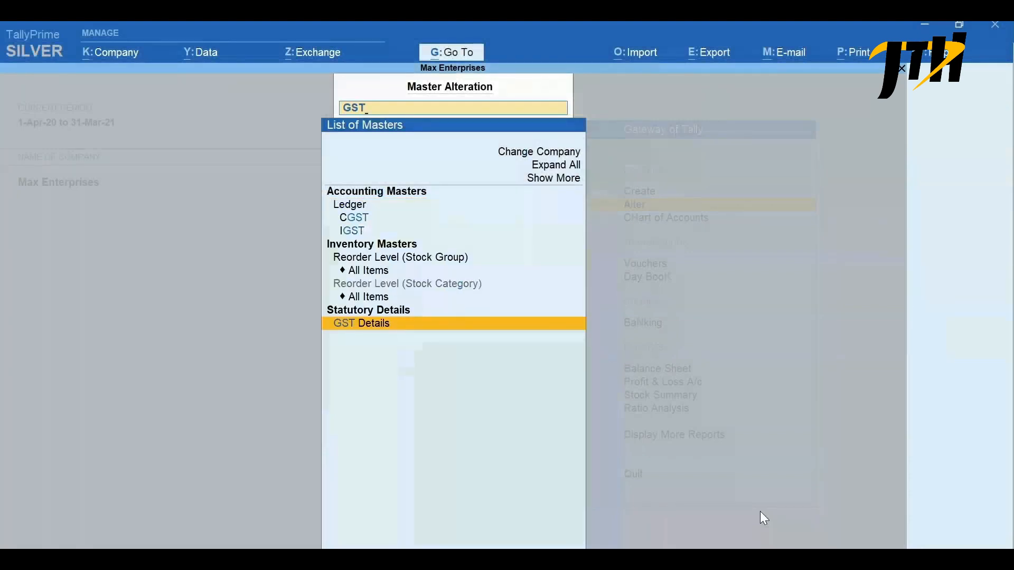
key("Escape")
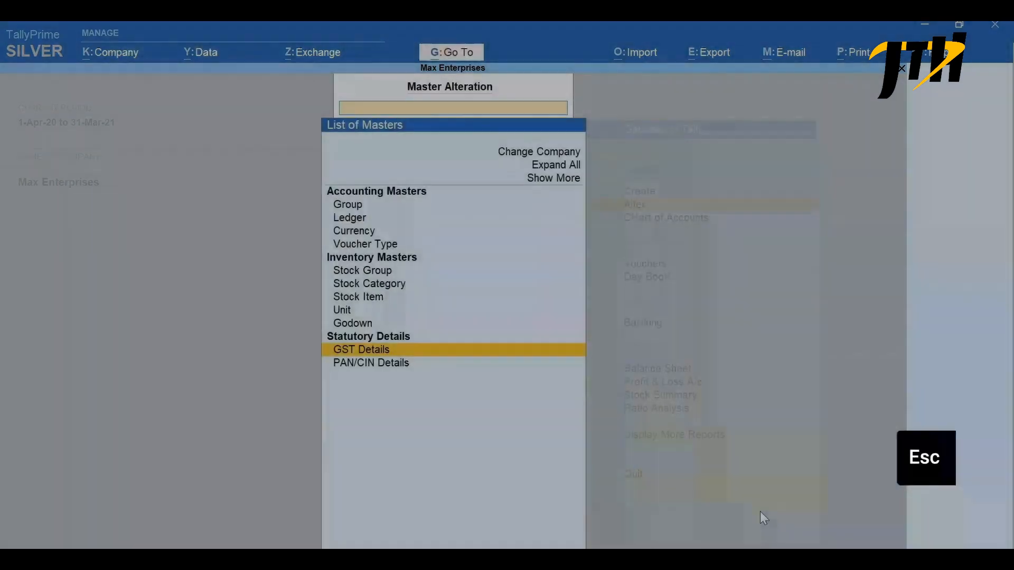
key("Escape")
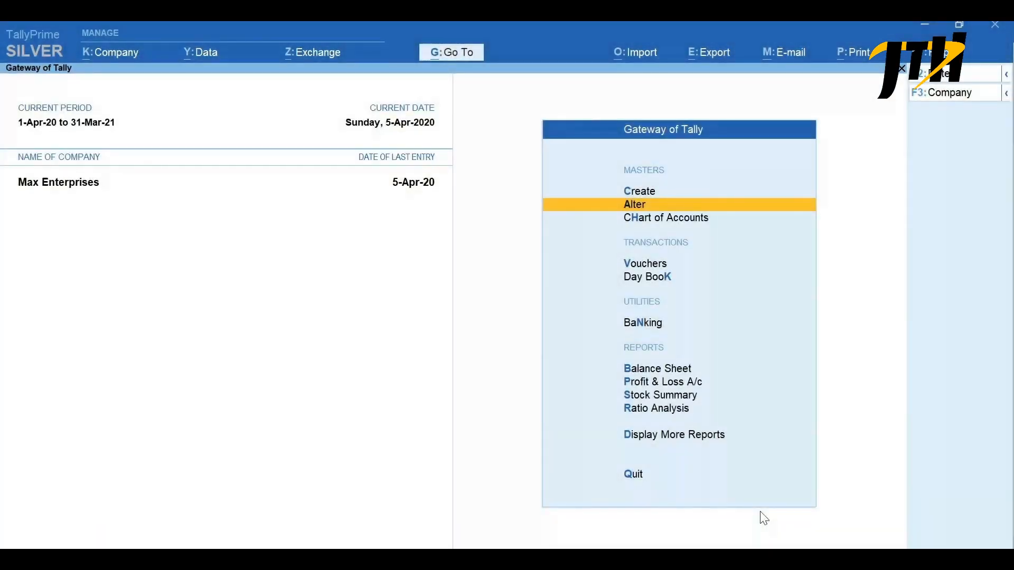
- Check the Enable Goods and Services Tax (GST) setting in the company features and close them
key("F11")
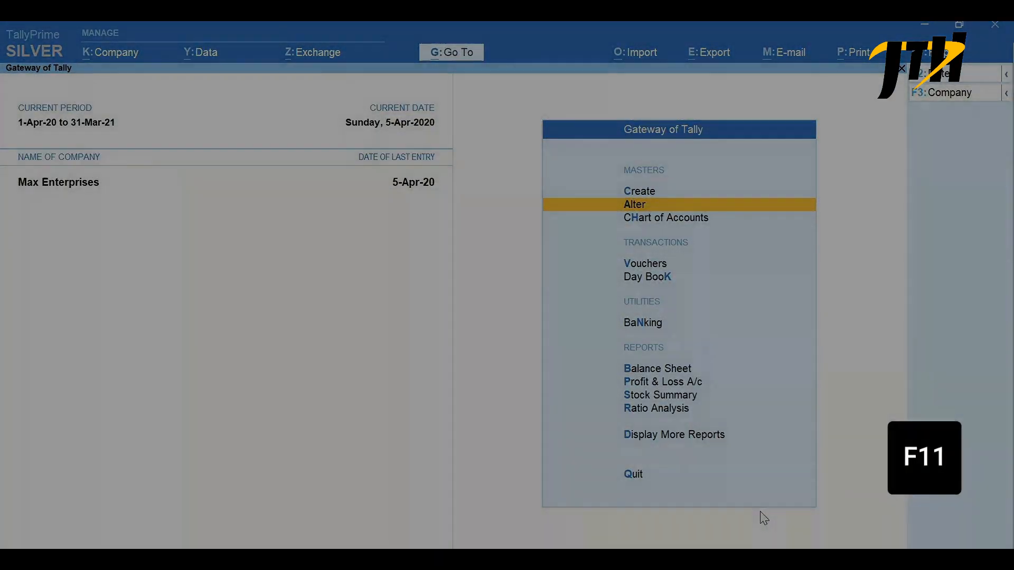
key("Return")
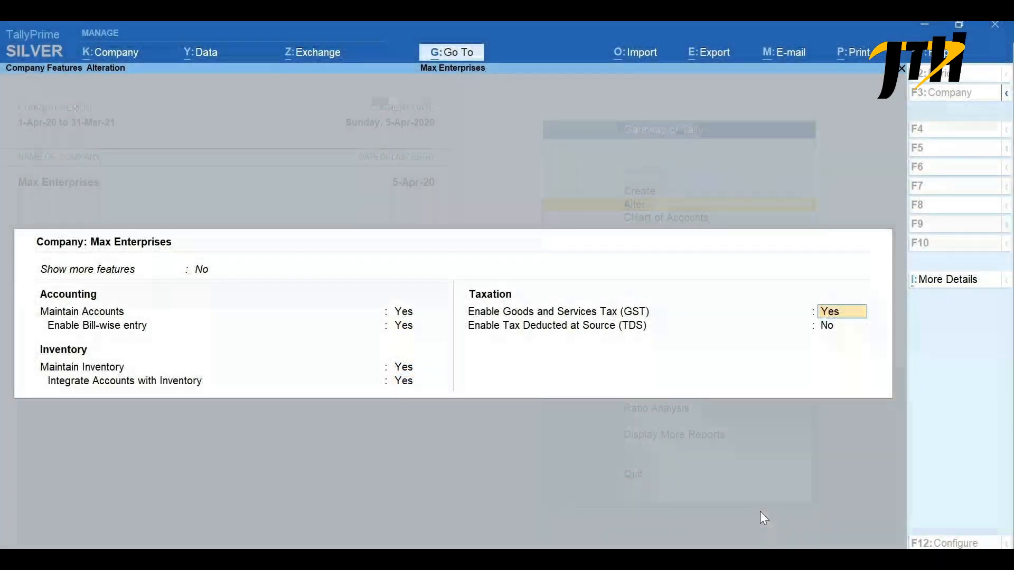
key("Escape")
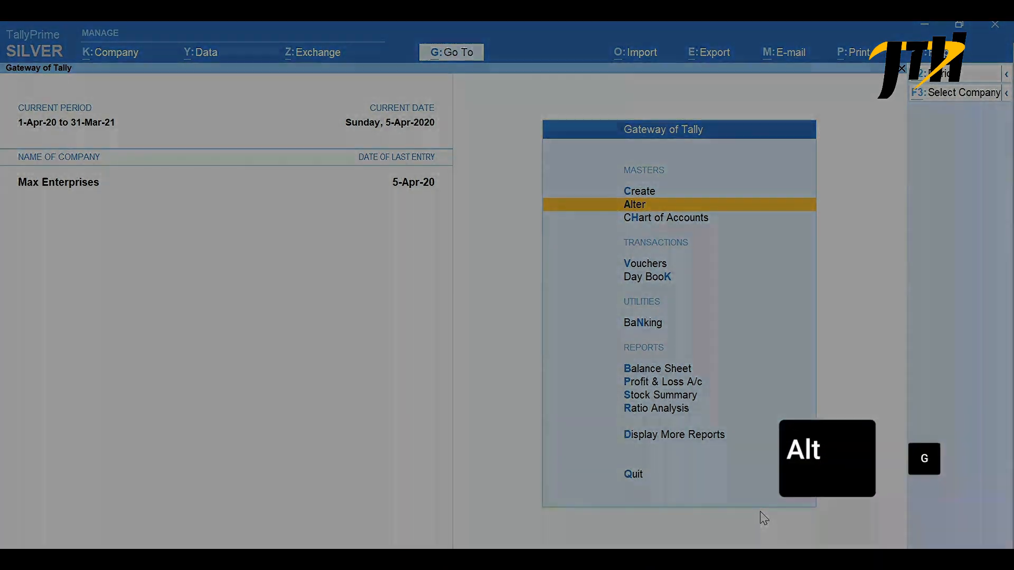
- Open the GST Rate Setup report and expand it to show all stock groups and items in detail
key("alt+g")
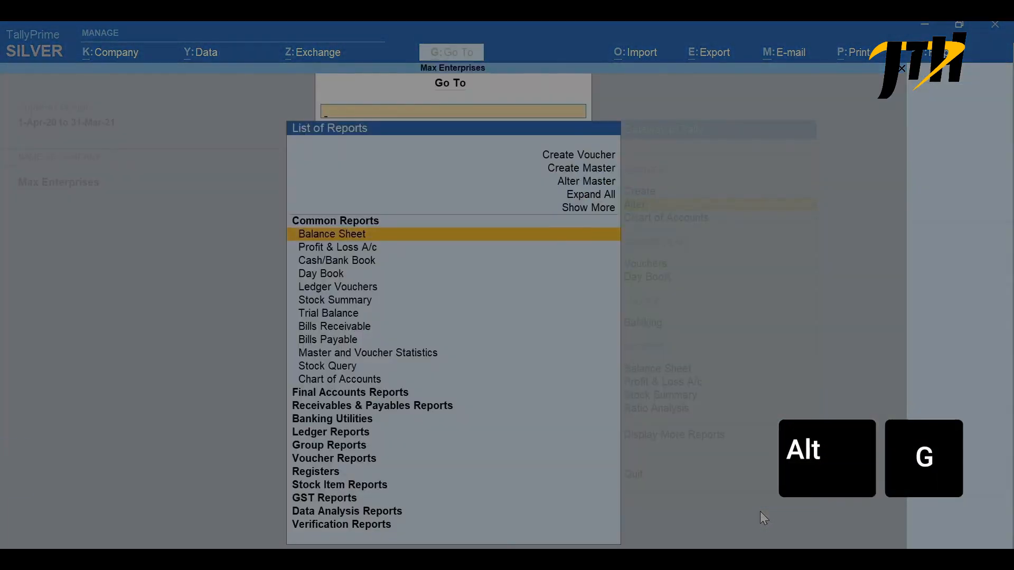
type("Rate")
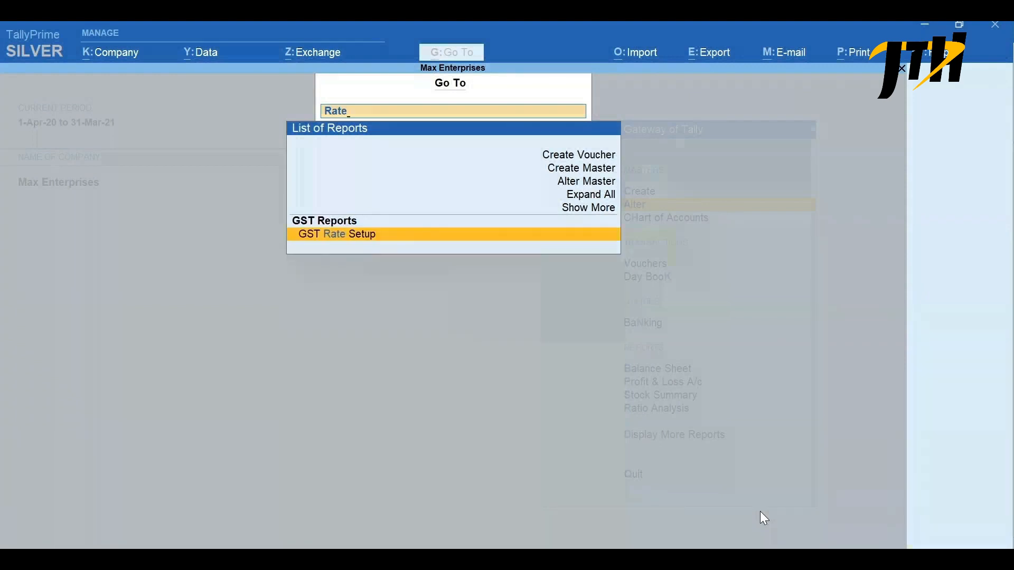
key("Return")
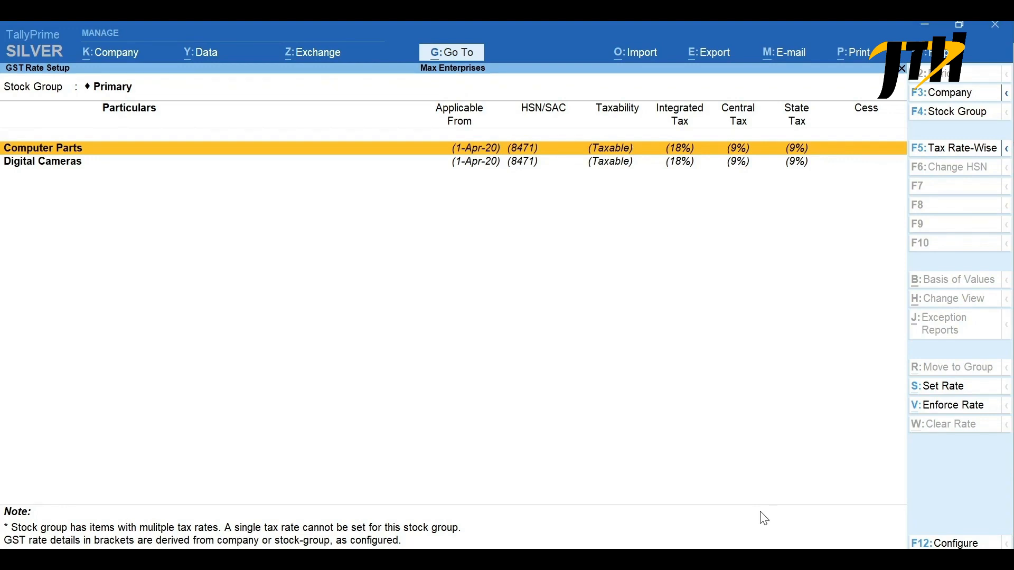
key("alt+F5")
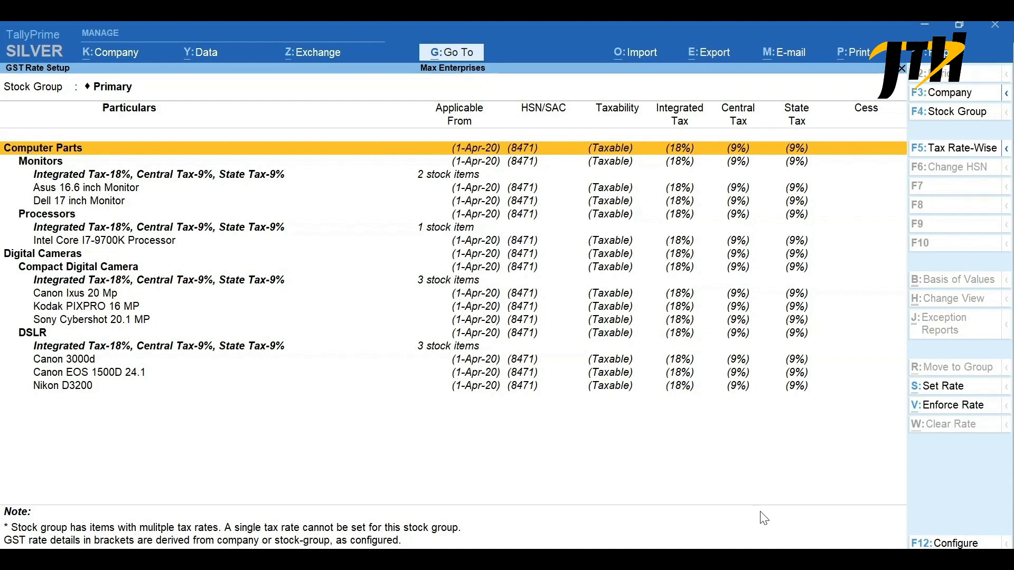
- Start setting the GST rate for the Digital Cameras stock group, with description Digital Camera and HSN/SAC 8525
key("Down")
key("Down")
key("Down")
key("Down")
key("Down")
key("Down")
key("Down")
key("Down")
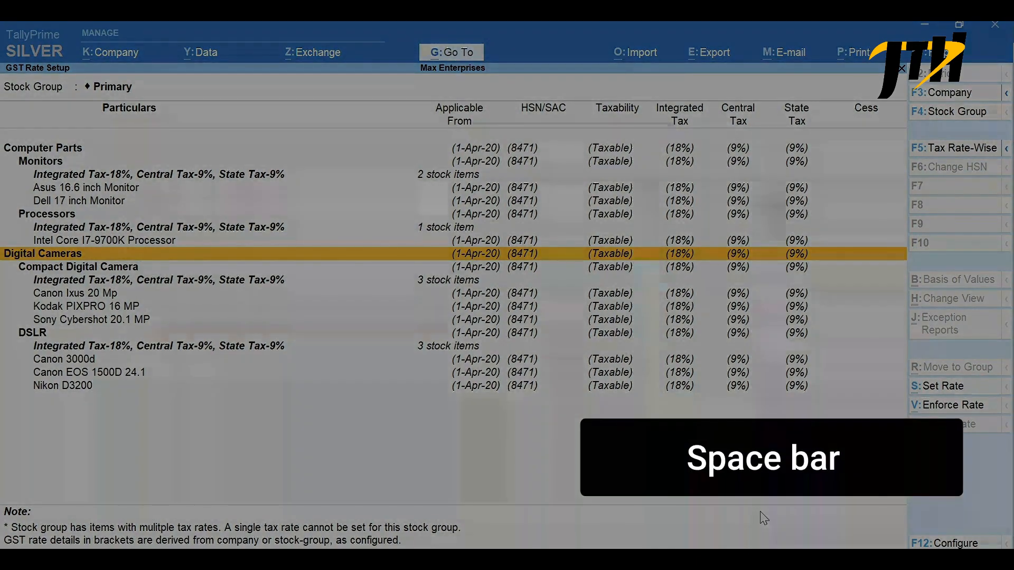
key("space")
key("alt+s")
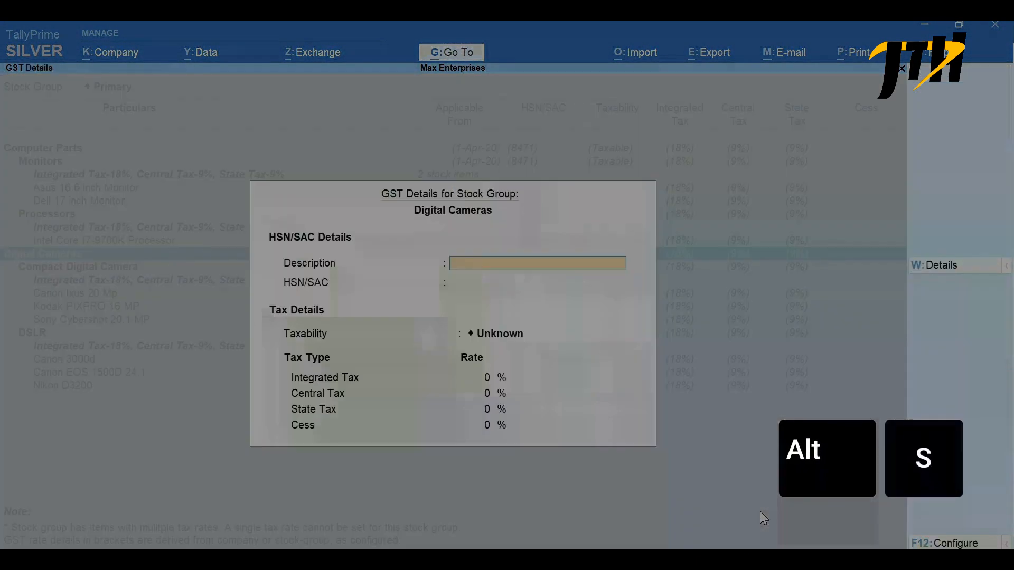
type("Digital Camera")
key("Return")
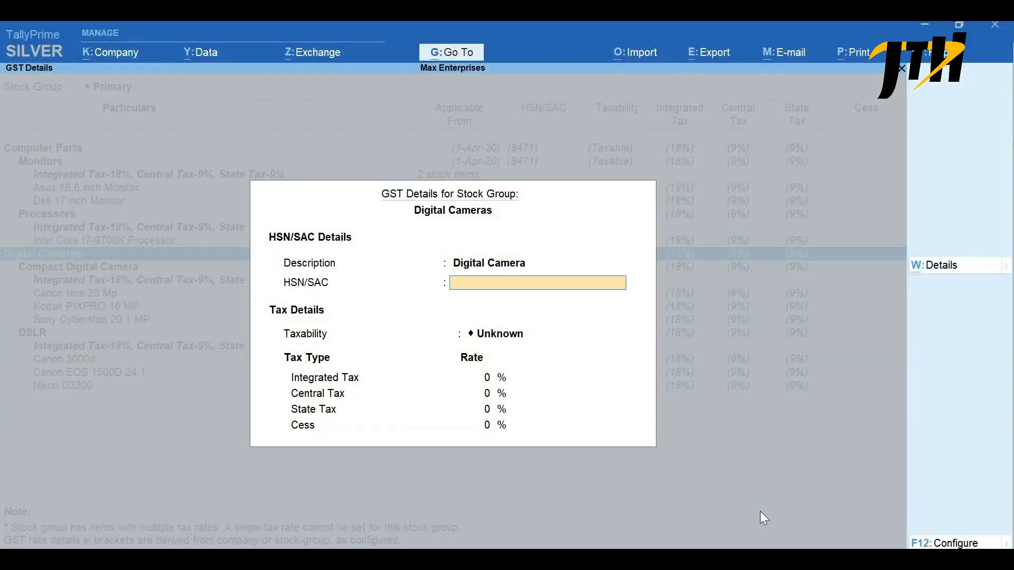
type("8525")
key("Return")
- Set the Digital Cameras stock group's taxability to Taxable with 28% integrated tax and save its GST details
key("Down")
key("Down")
key("Down")
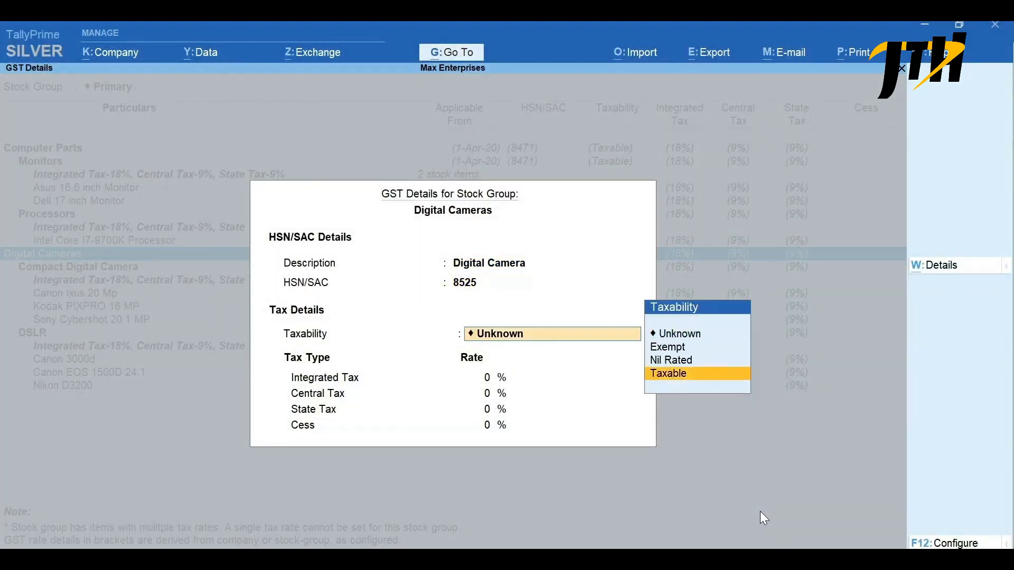
key("Return")
type("28")
key("Return")
key("ctrl+a")
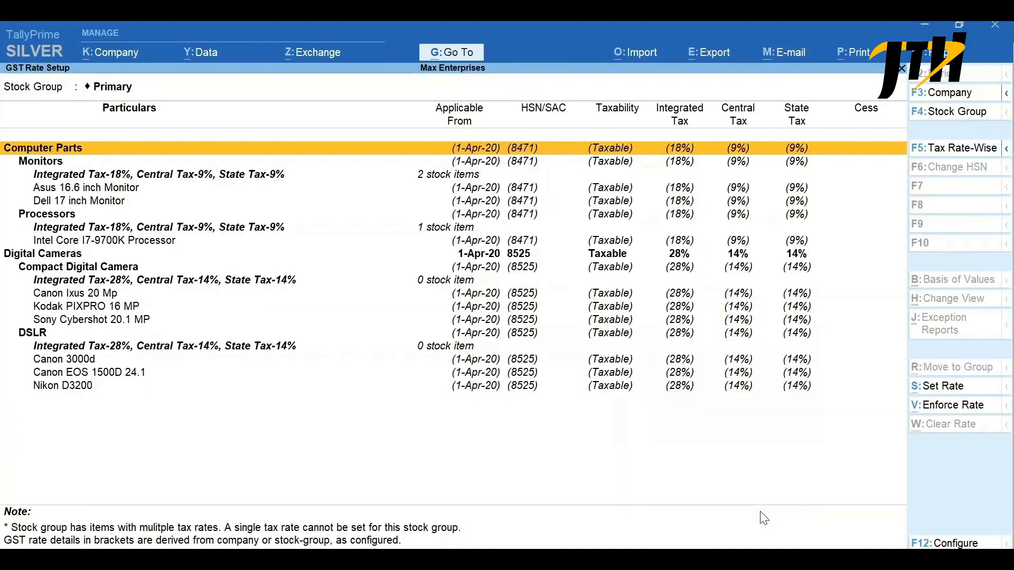
- Select the Digital Cameras stock group in the GST Rate Setup report and review its tax rates
key("Down")
key("Down")
key("Down")
key("Down")
key("Down")
key("Down")
key("Down")
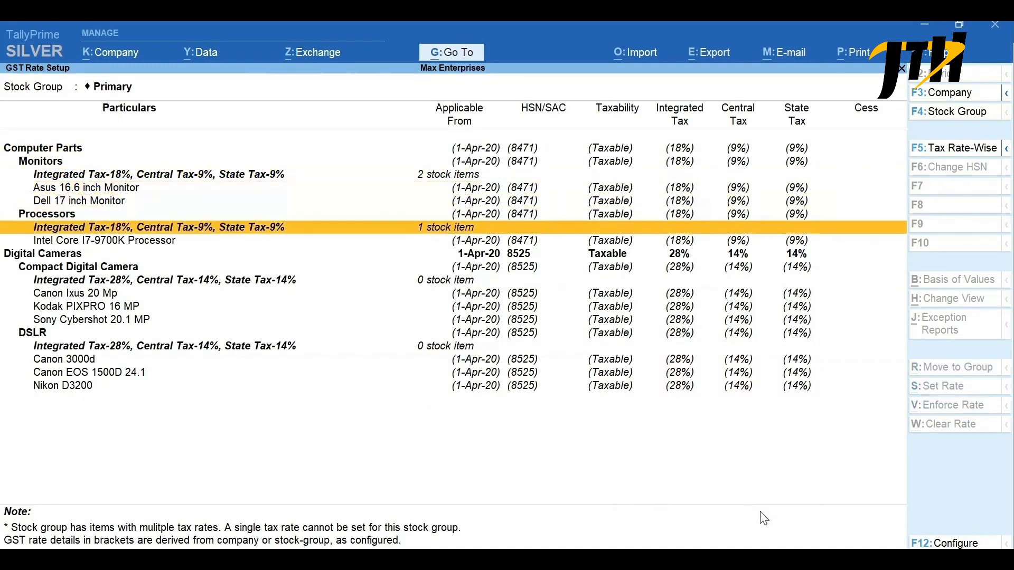
key("Down")
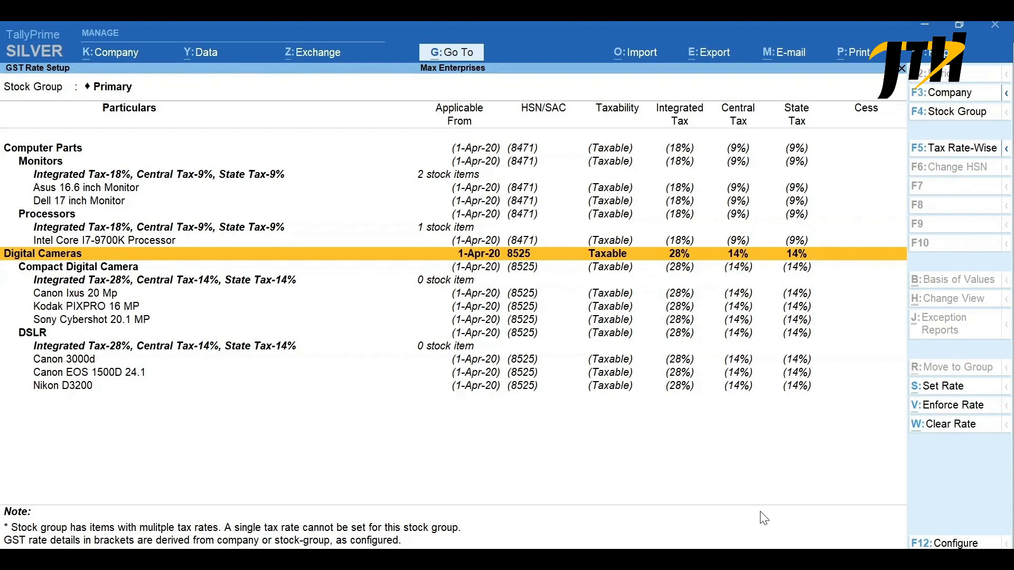
key("space")
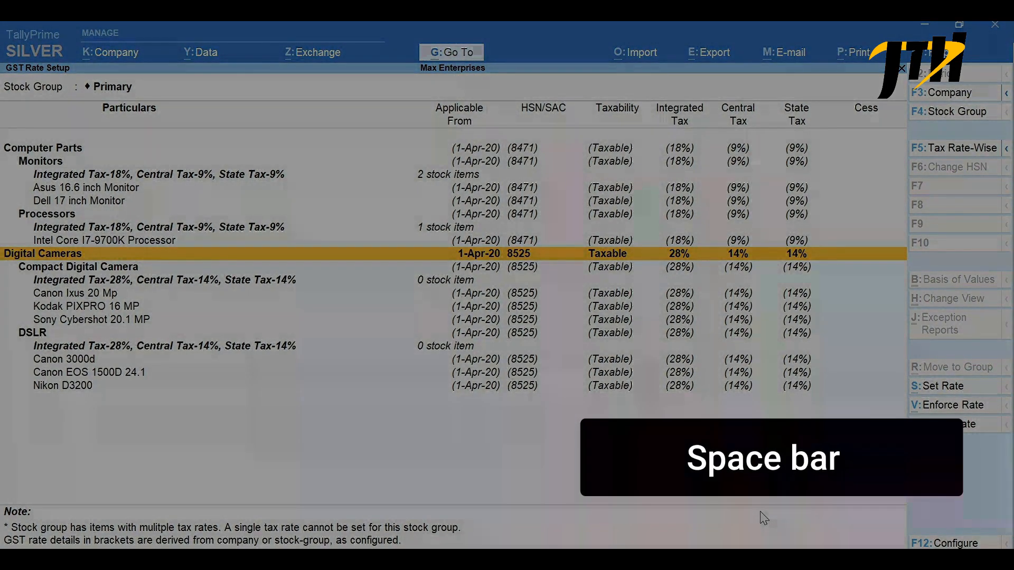
key("alt+s")
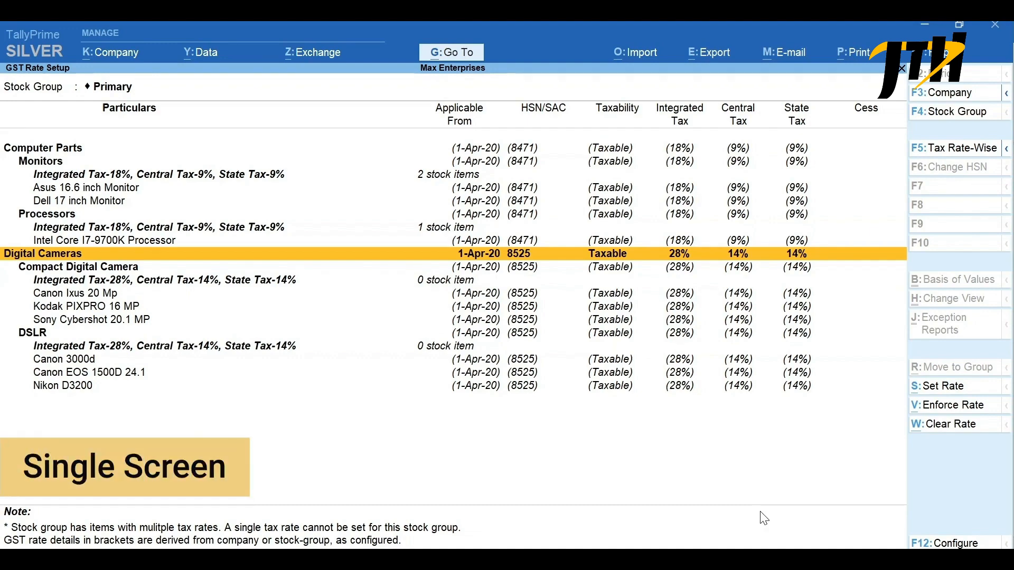
- Open the Update Party GSTIN report for All Items in both the group and ledger selections
key("alt+g")
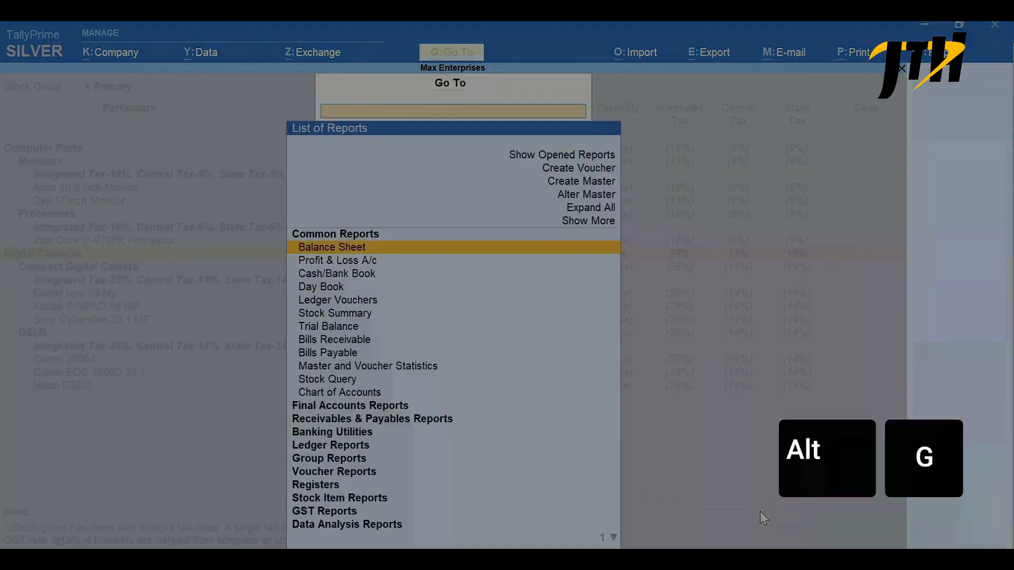
type("GSTIN")
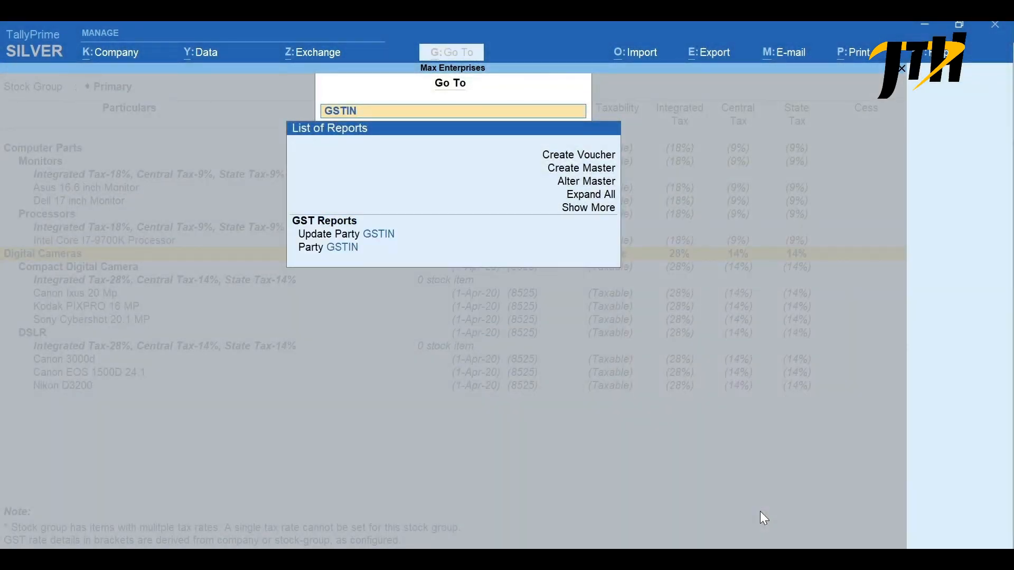
key("Down")
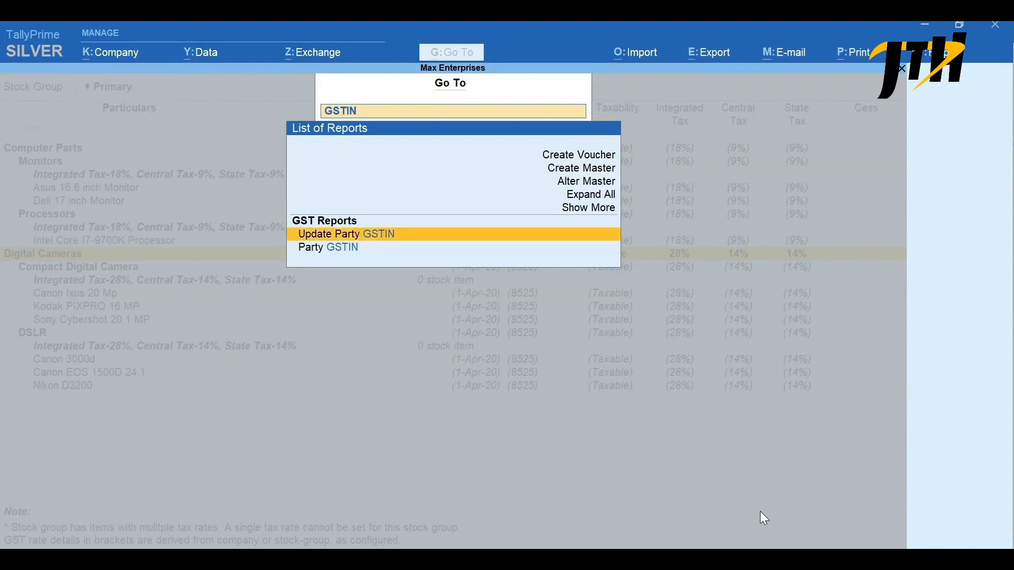
key("Return")
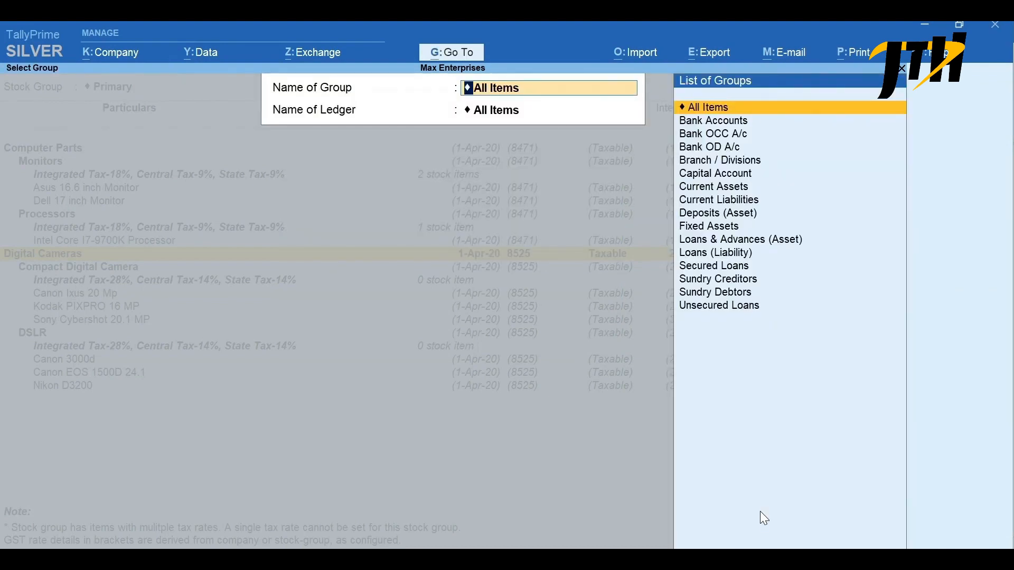
key("Return")
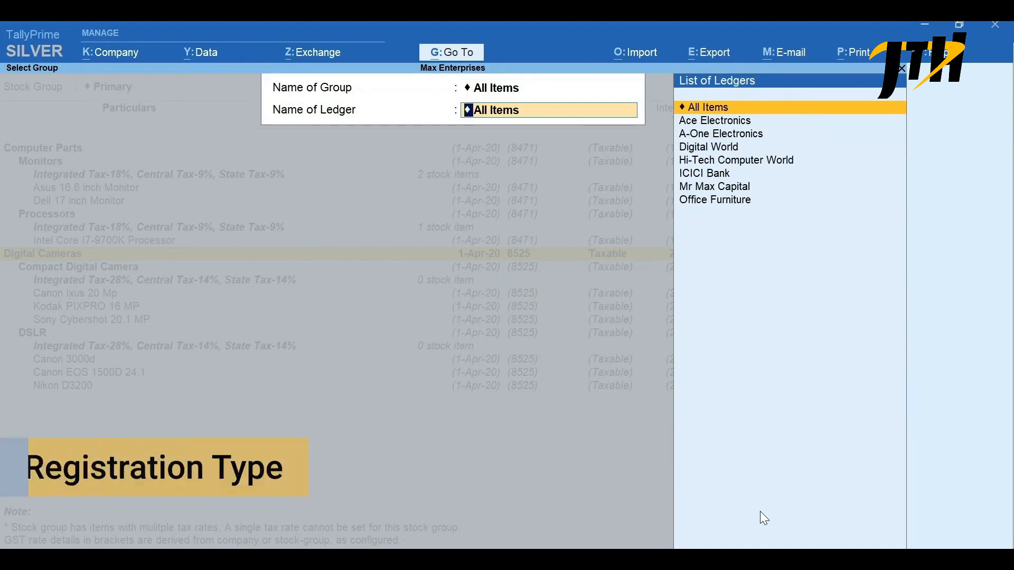
key("Return")
- Keep party type Not Applicable for Ace Electronics, enter its GSTIN/UIN, and leave the party update report
key("Return")
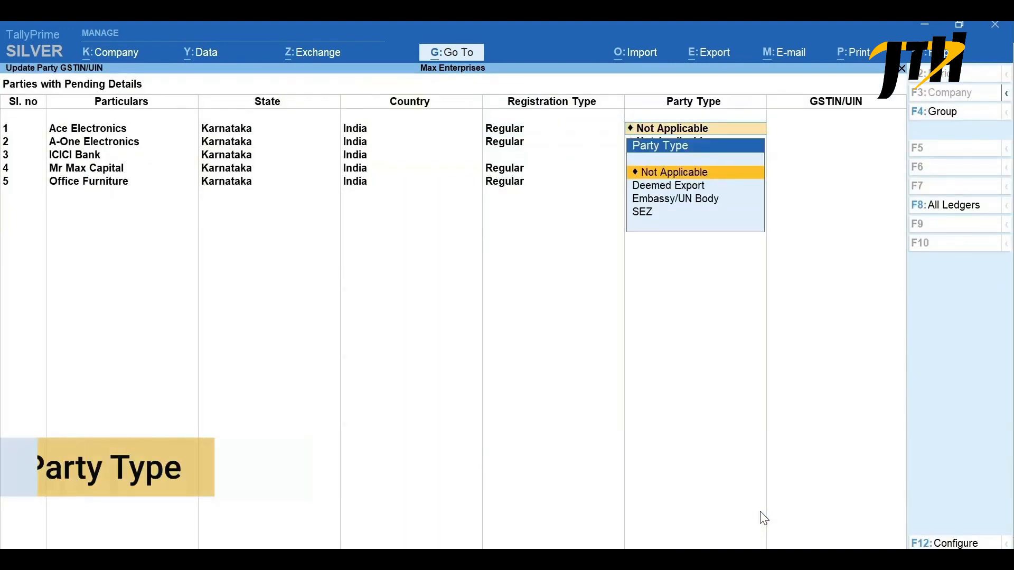
key("Return")
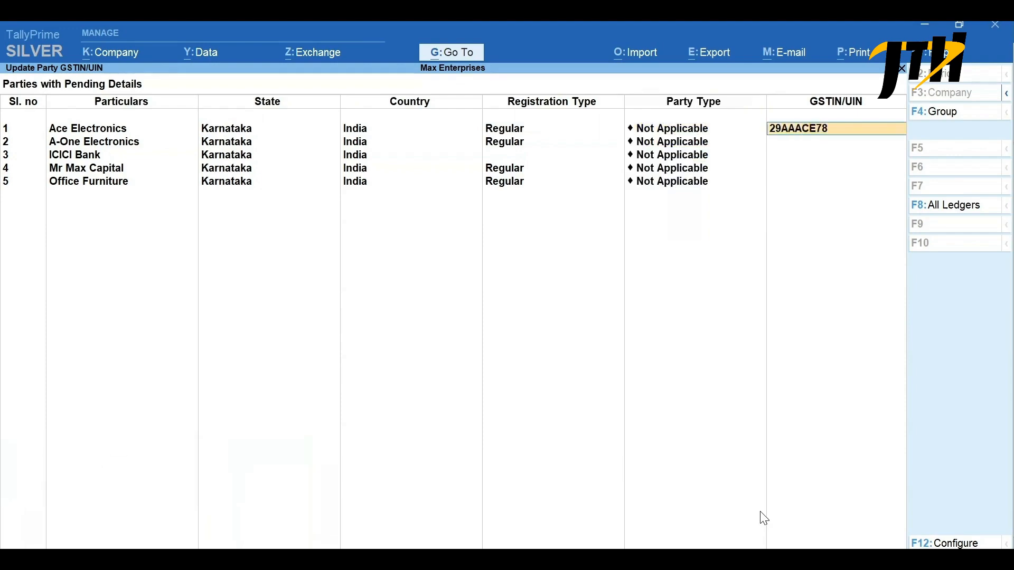
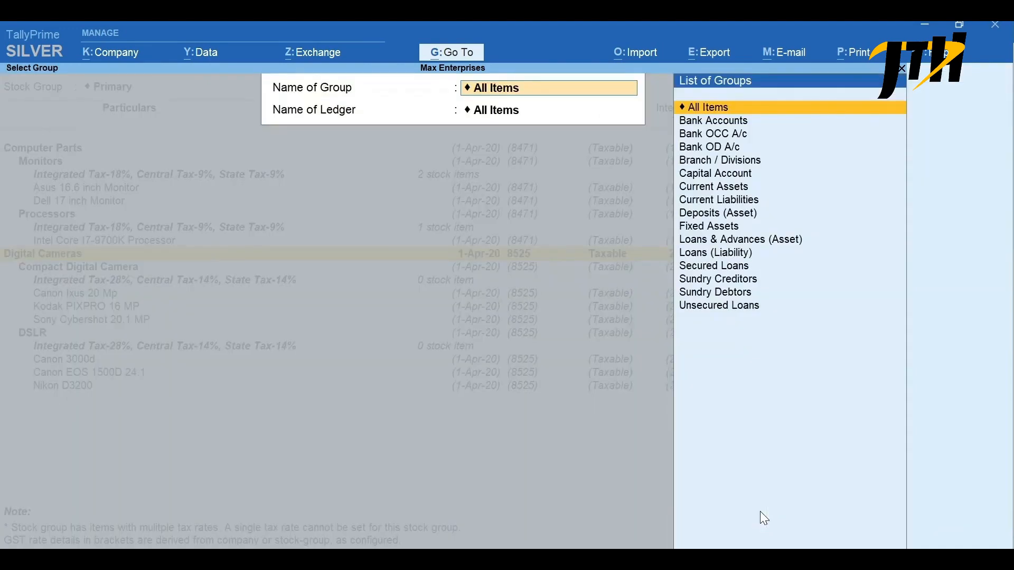
key("Escape")
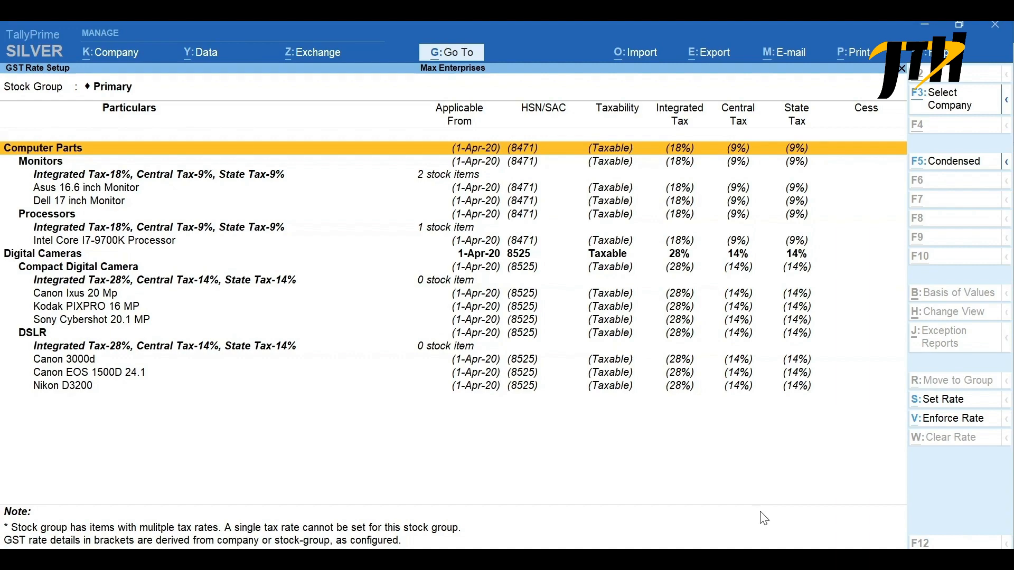
- Open the Map UoM - UQC report and map the Nos unit to the quantity code NOS-NUMBERS
key("alt+g")
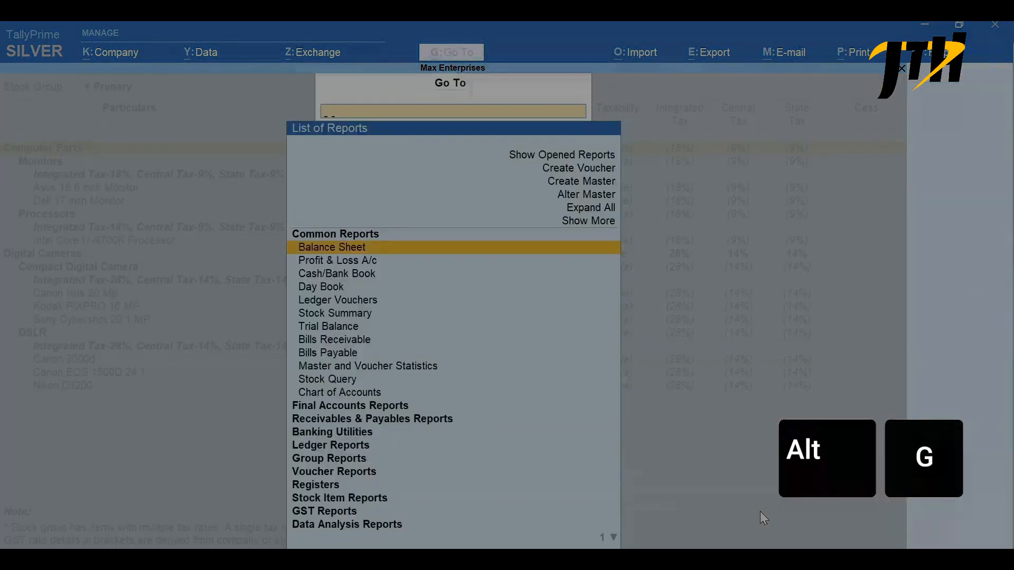
type("UQC")
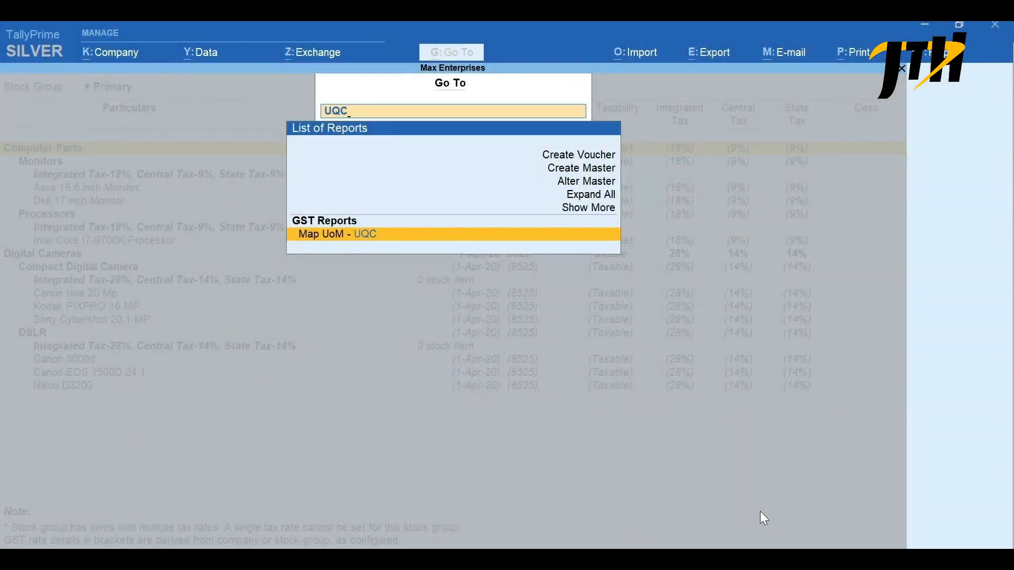
key("Return")
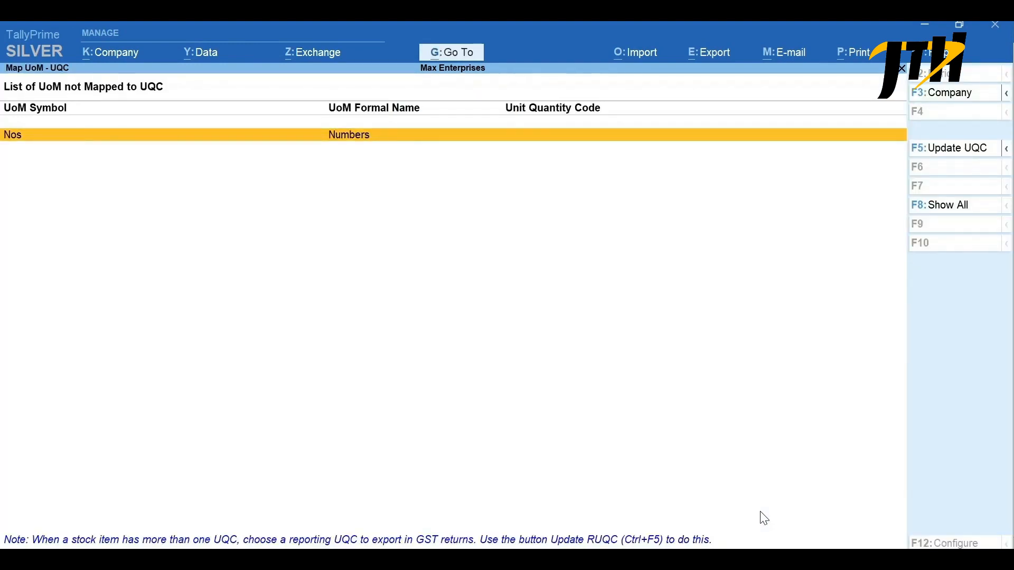
key("F5")
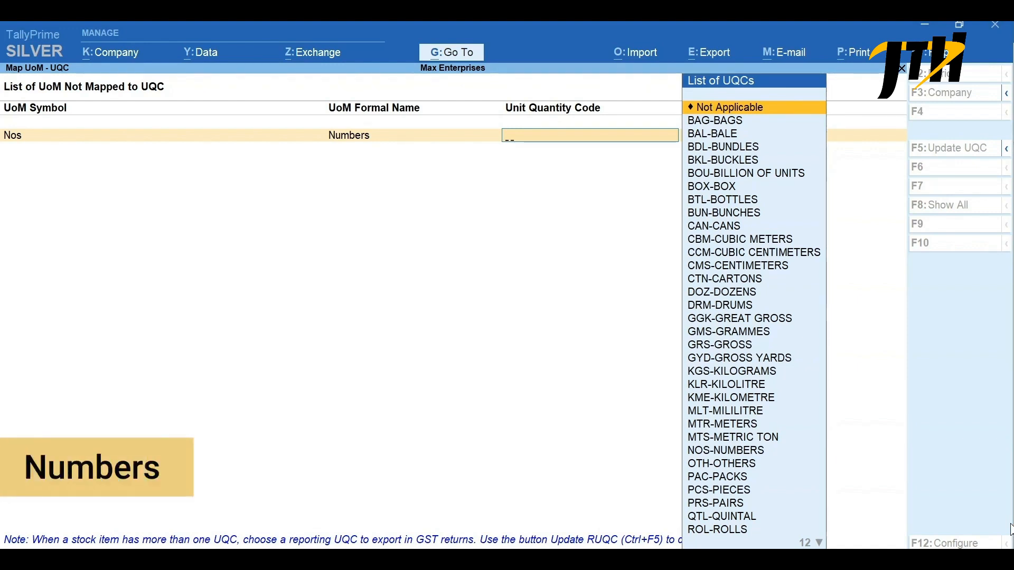
type("nu")
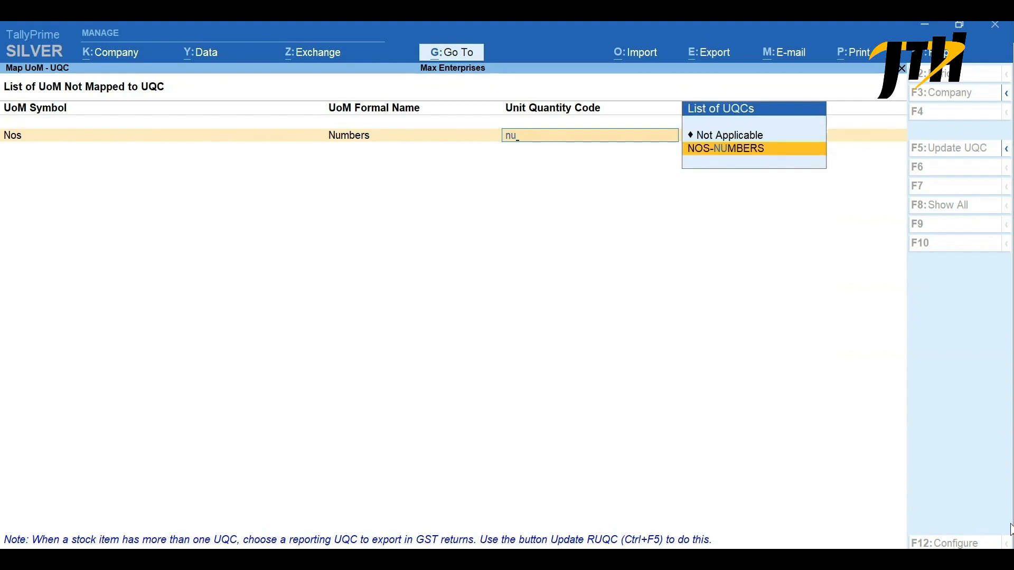
key("Return")
key("Return")
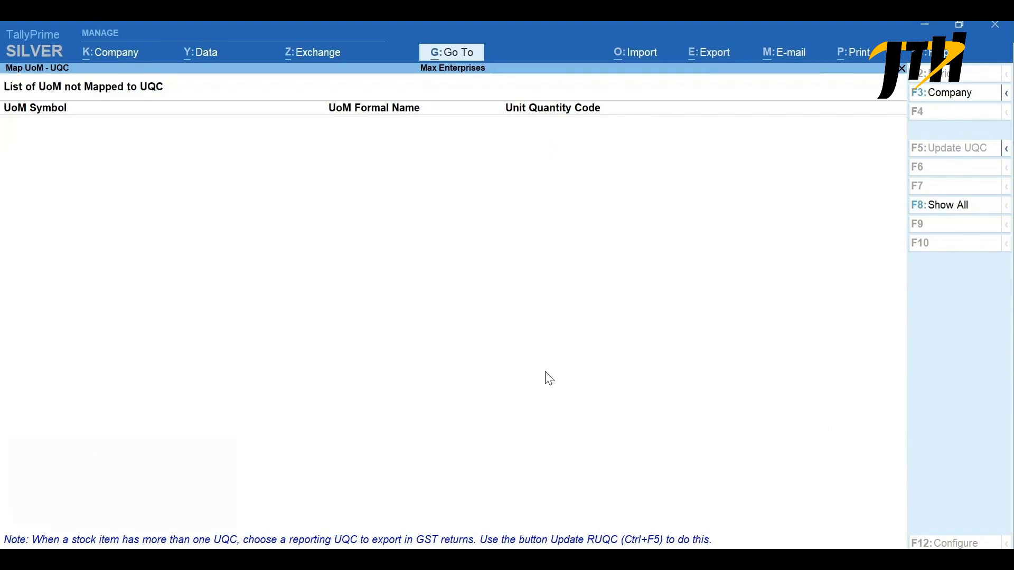
- Start creating a new ledger master and name it CGST
key("alt+g")
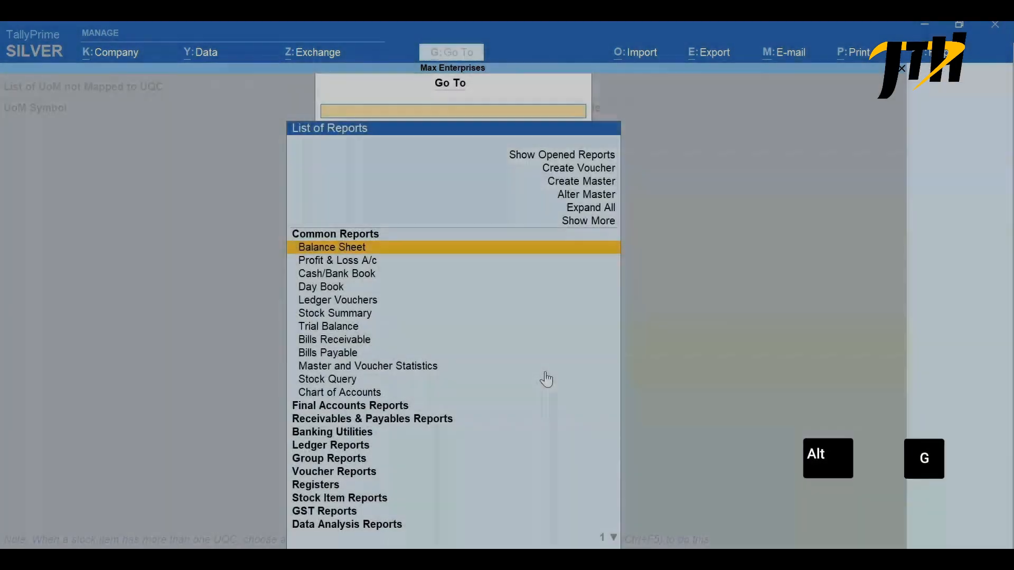
key("Up")
key("Up")
key("Up")
key("Up")
key("Up")
key("Return")
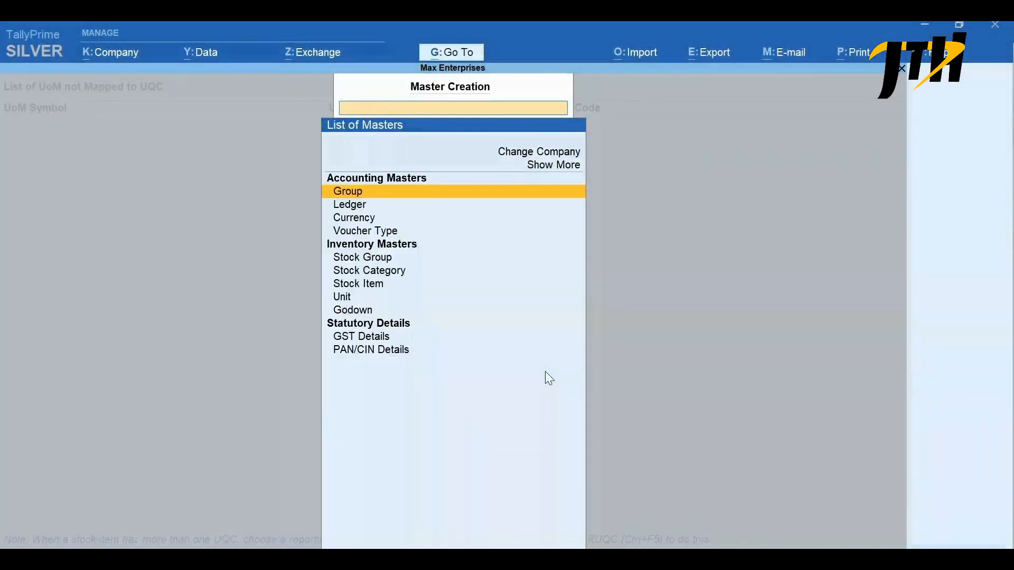
key("Down")
key("Return")
type("C")
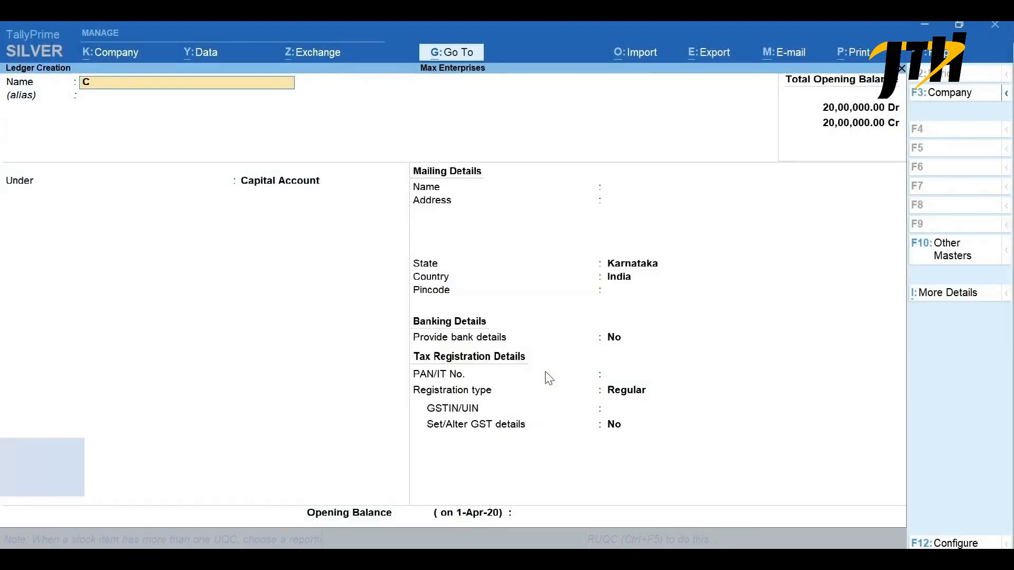
type("GST")
key("Return")
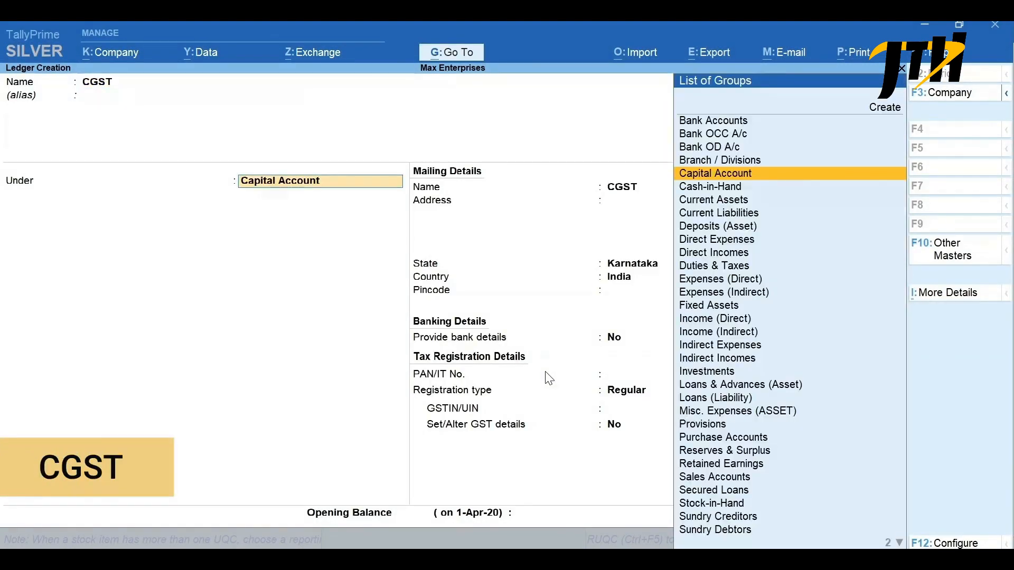
- Place the CGST ledger under Duties & Taxes, set its duty type to GST and tax type to Central Tax, and save it
type("Dut")
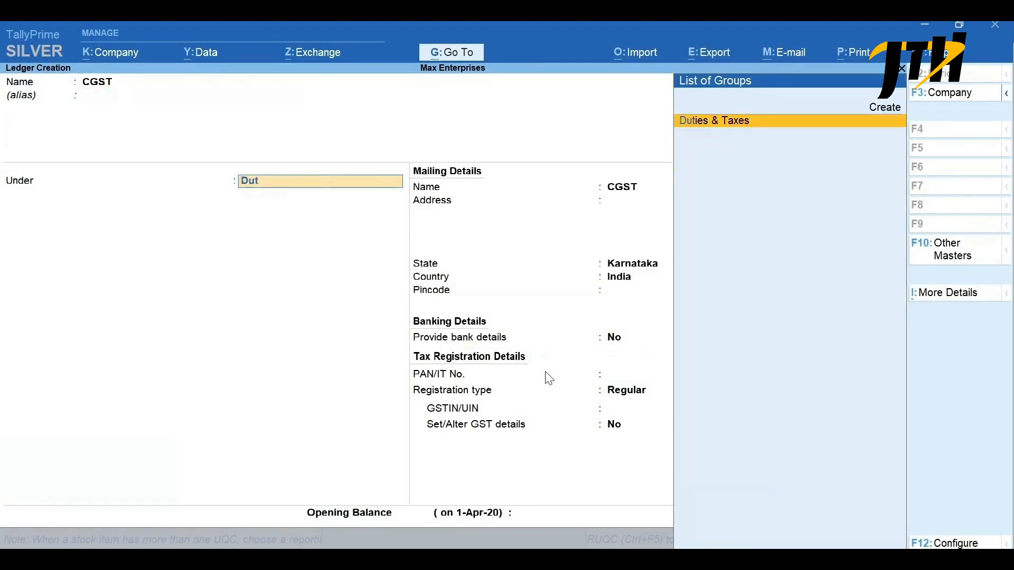
key("Return")
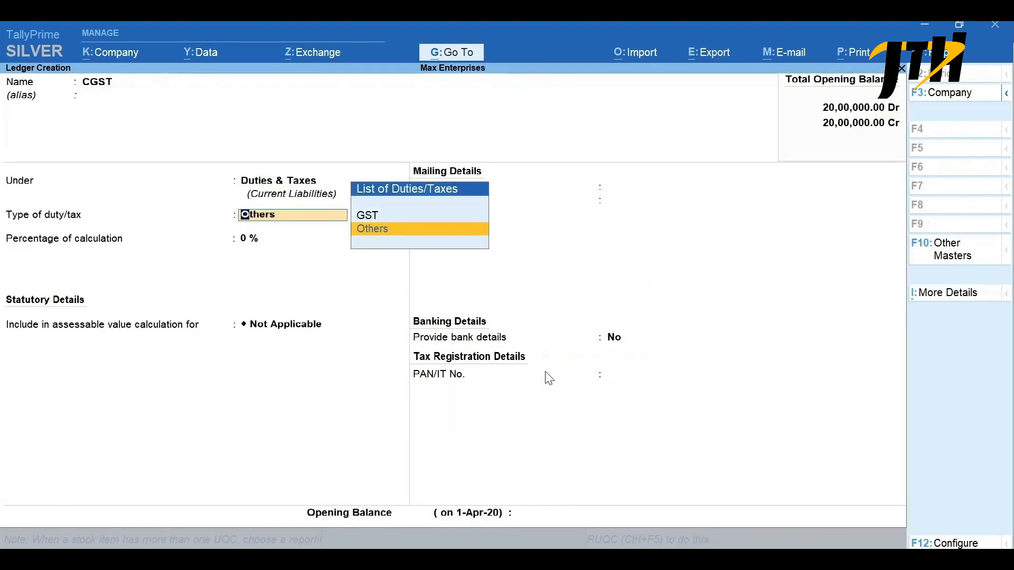
key("Up")
key("Return")
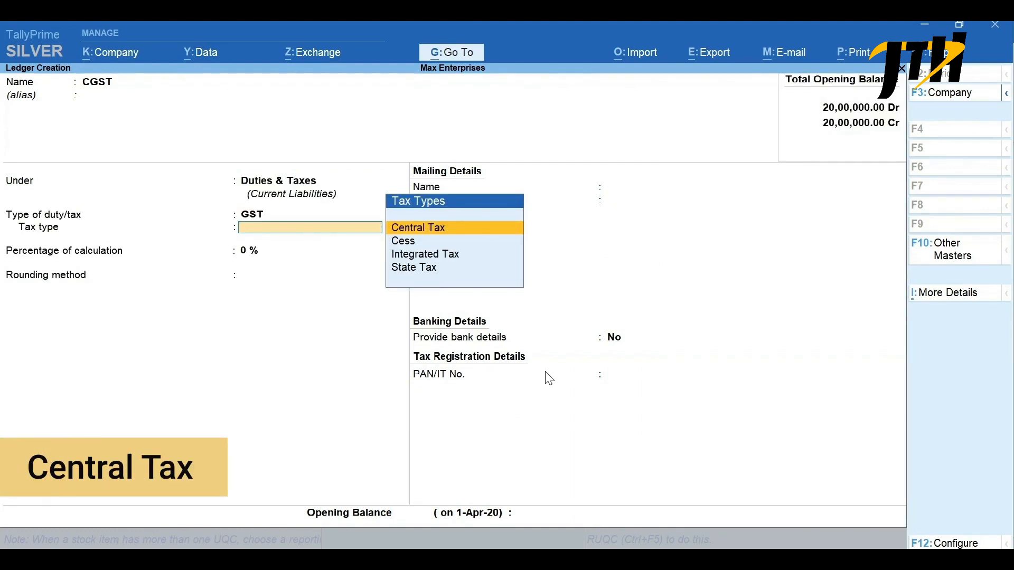
key("Return")
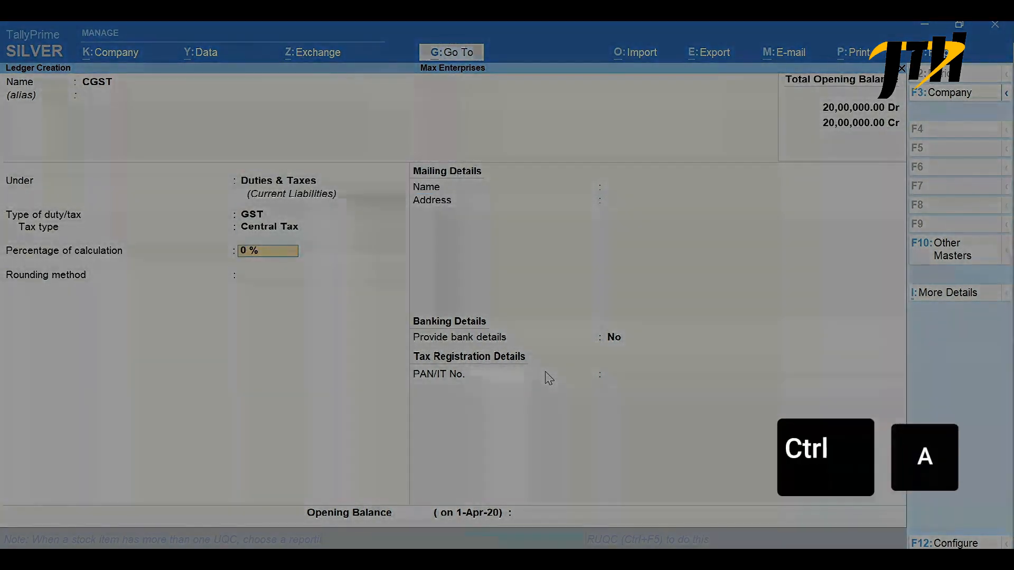
key("ctrl+a")
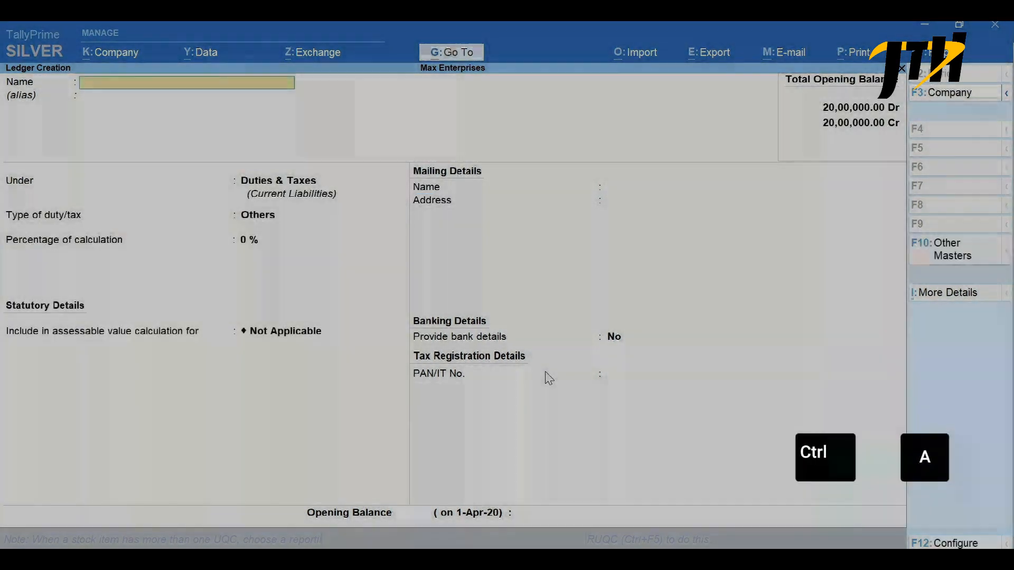
- Create an SGST ledger under Duties & Taxes with duty type GST and tax type State Tax, and save it
type("SGST")
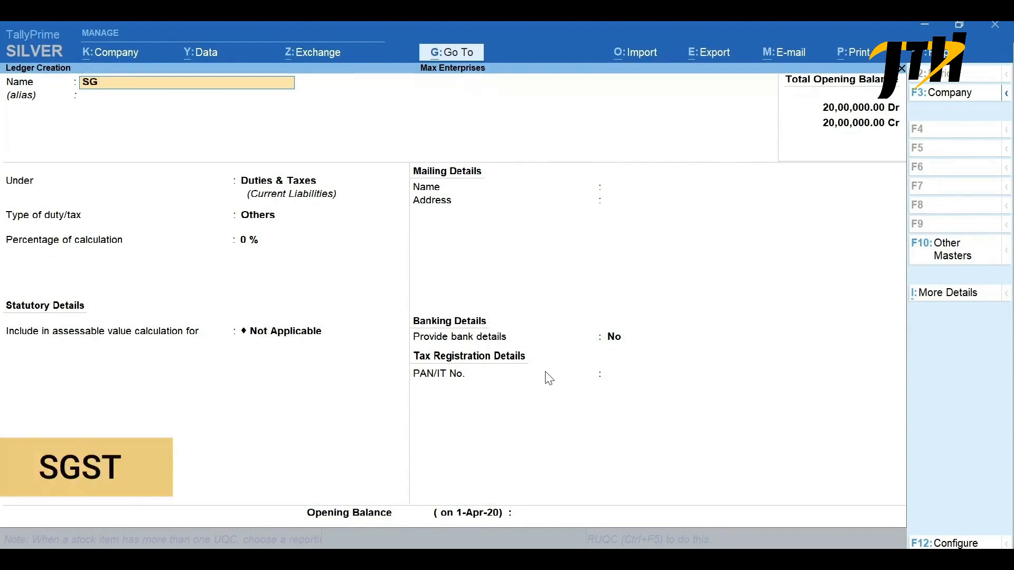
key("Return")
key("Return")
key("Return")
key("Up")
key("Return")
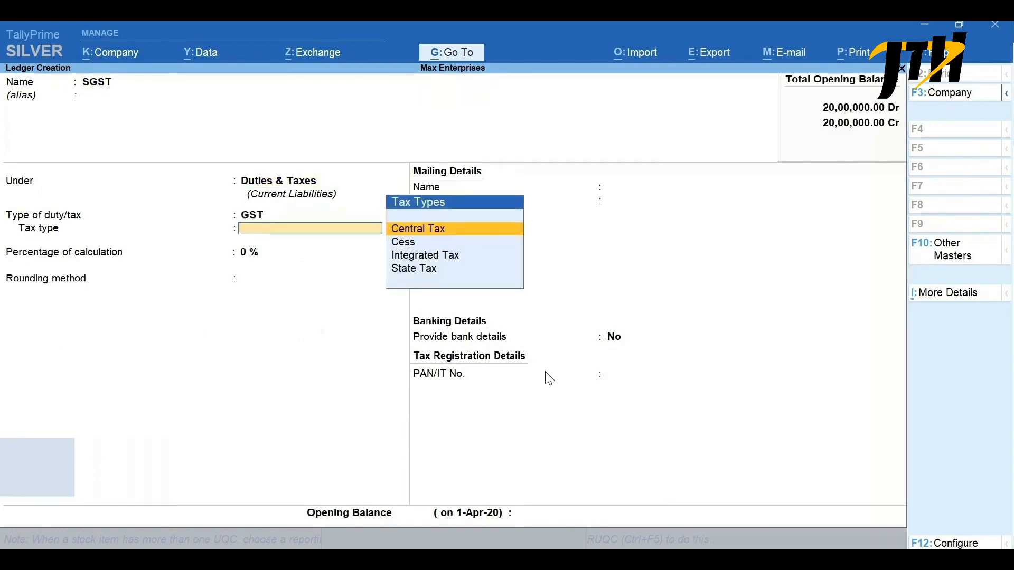
key("Down")
key("Down")
key("Down")
key("Return")
key("ctrl+a")
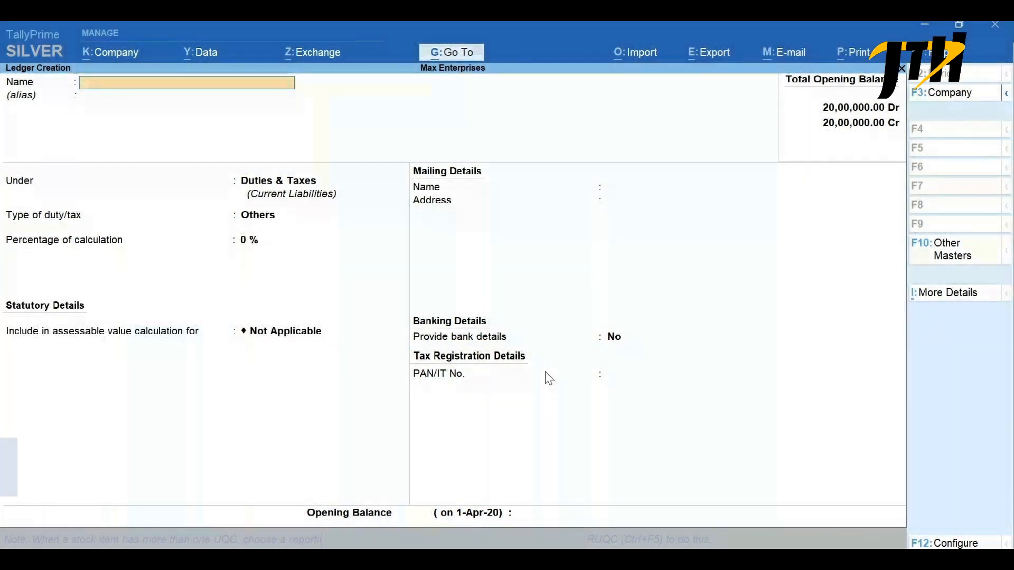
- Create an IGST ledger under Duties & Taxes with duty type GST and tax type Integrated Tax, and save it
type("IGST")
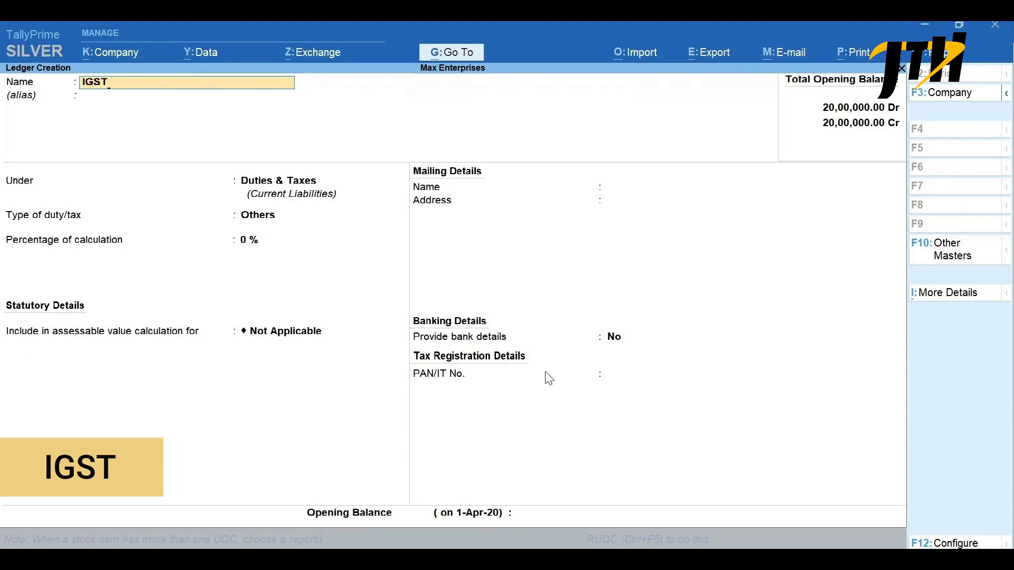
key("Return")
key("Return")
key("Return")
key("Up")
key("Return")
key("Down")
key("Down")
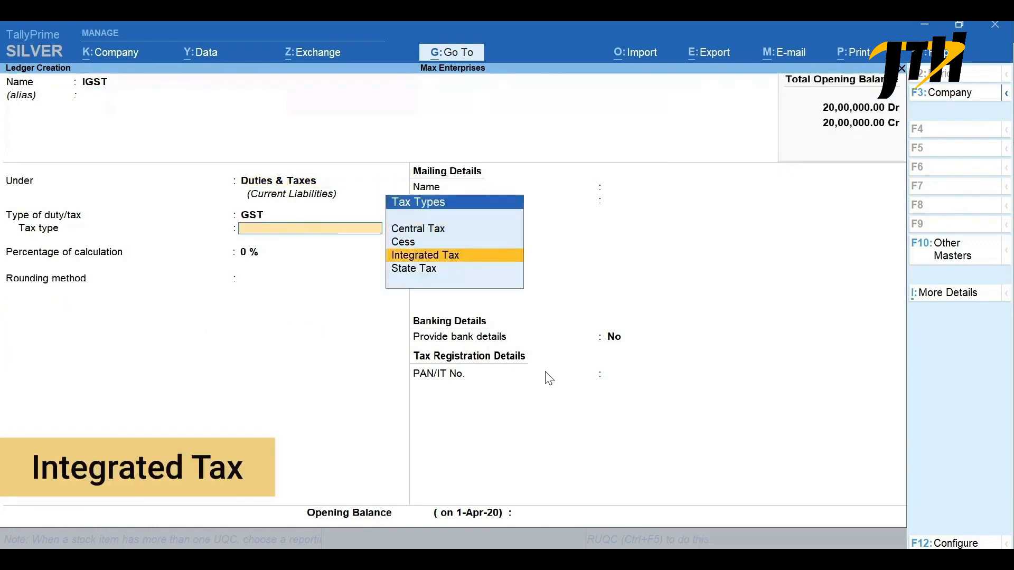
key("ctrl+a")
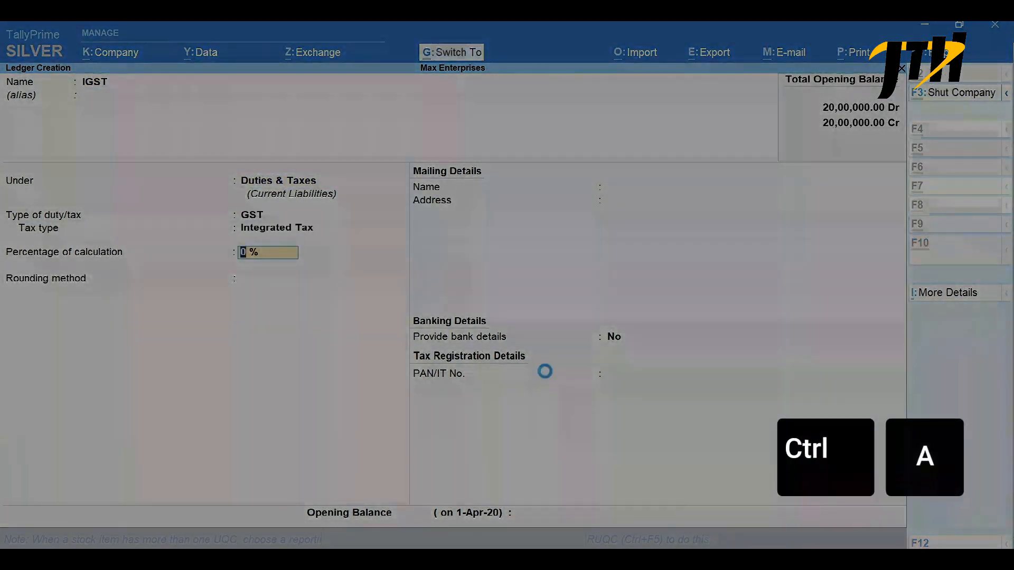